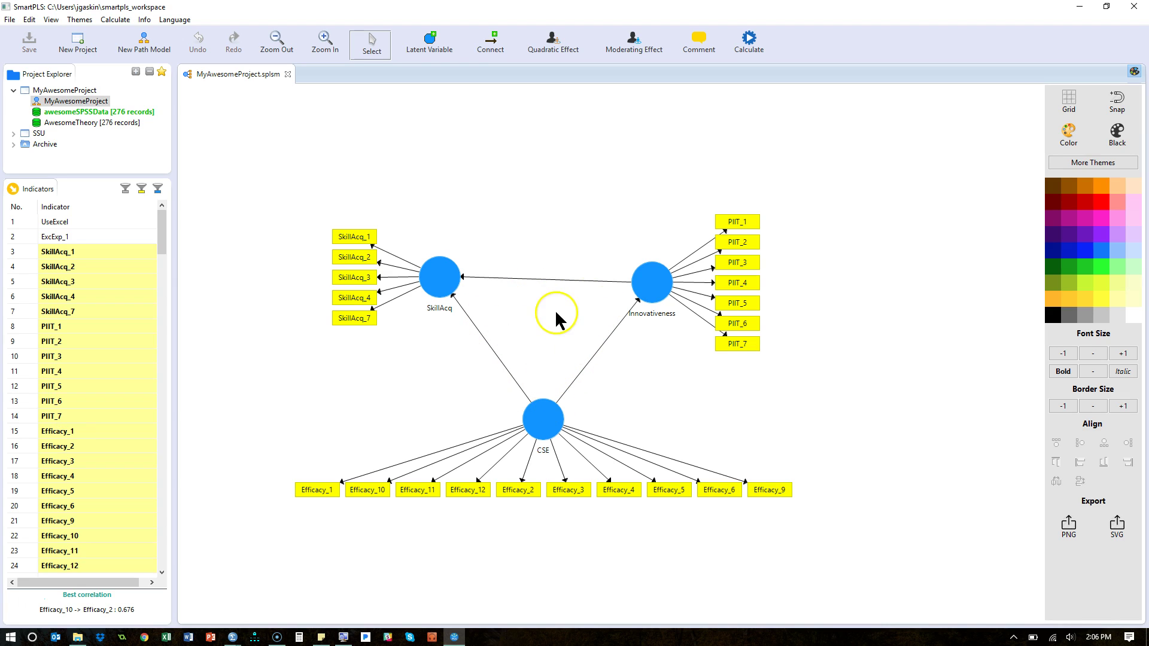
# Step: Open the Consistent PLS Algorithm settings from the Calculate list, then close them again
pyautogui.click(756, 41)
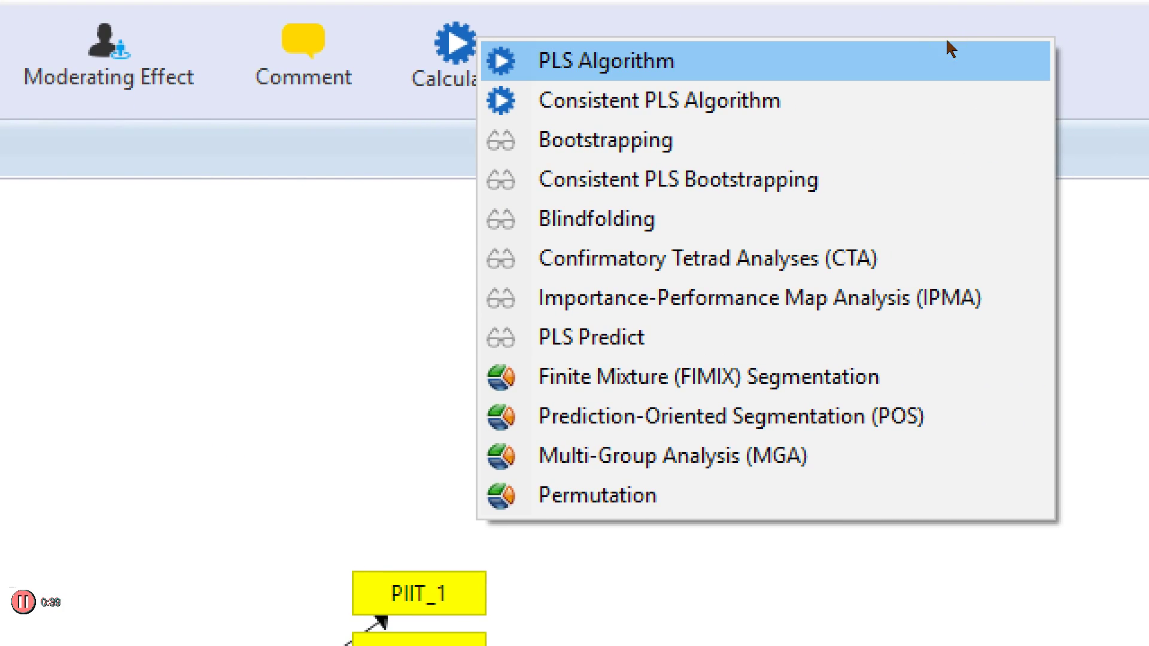
pyautogui.click(923, 46)
pyautogui.press('Down')
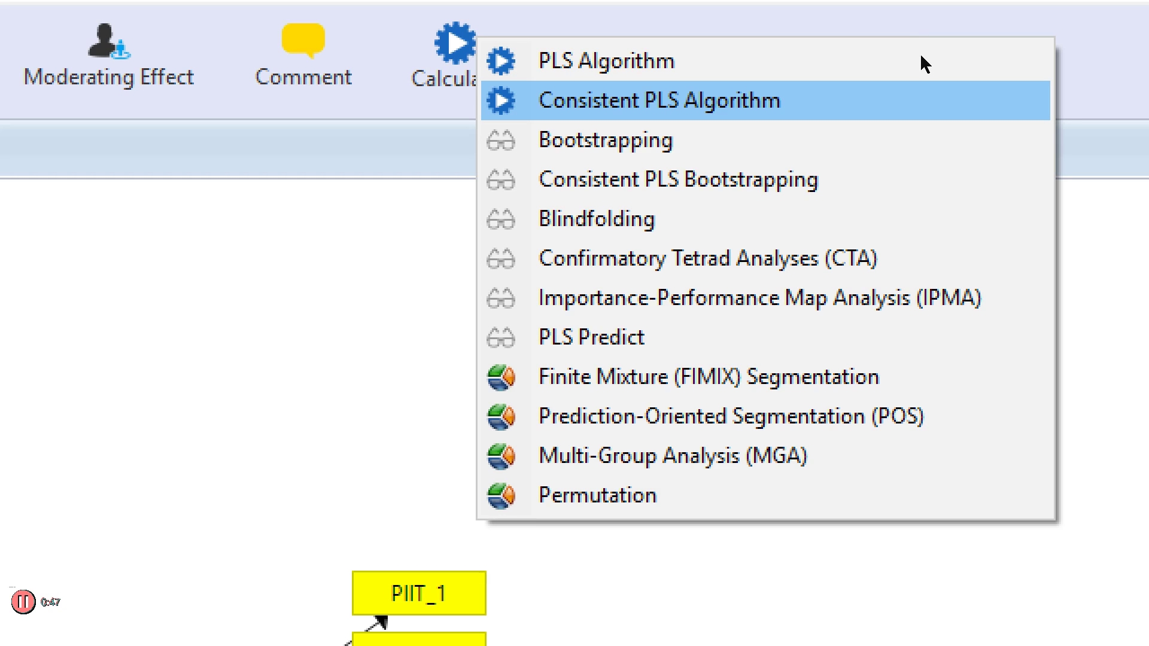
pyautogui.press('Return')
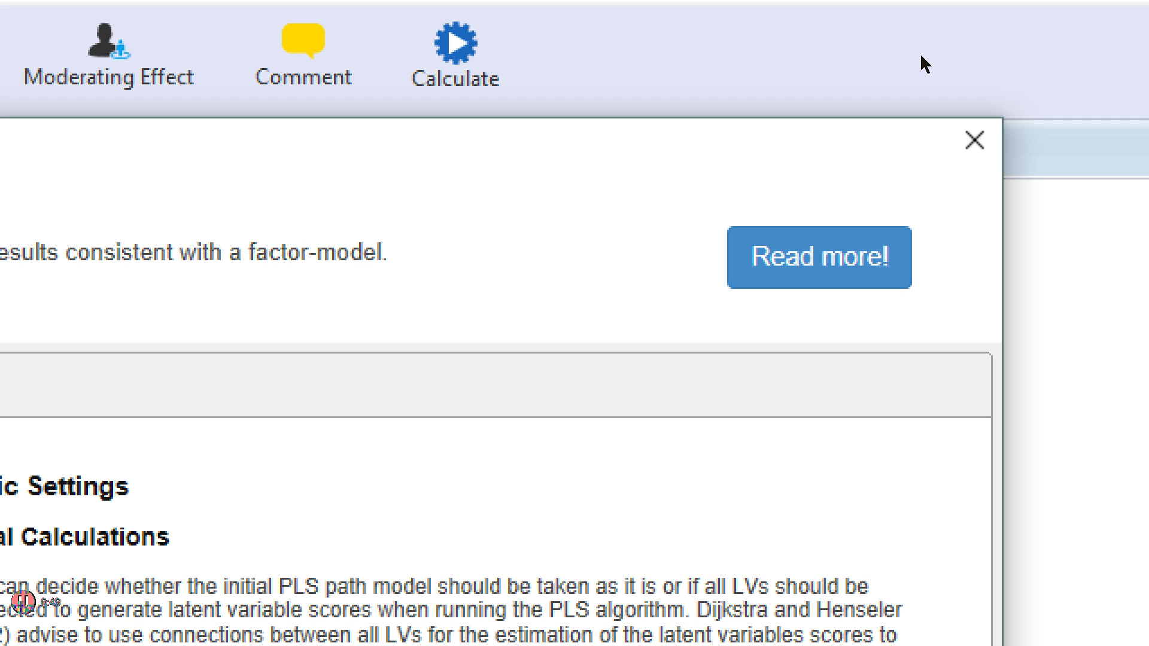
pyautogui.click(881, 115)
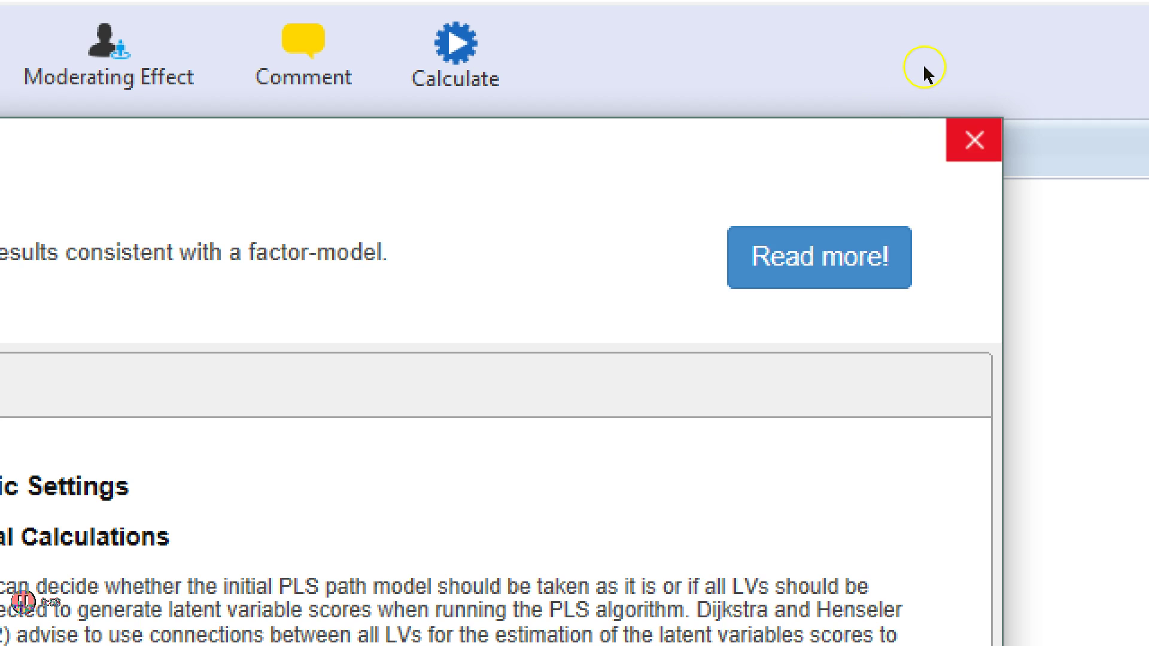
pyautogui.press('Escape')
# Step: Browse the calculation types, including Consistent PLS Bootstrapping, and reopen Consistent PLS Algorithm settings
pyautogui.press('Return')
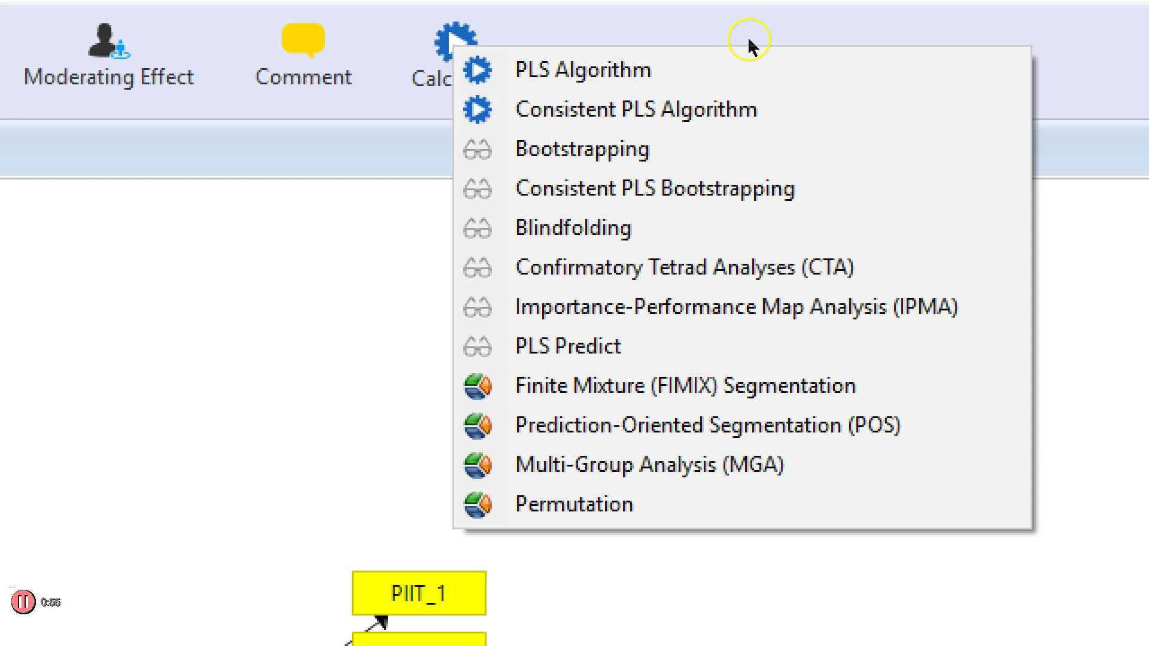
pyautogui.press('Down')
pyautogui.press('Down')
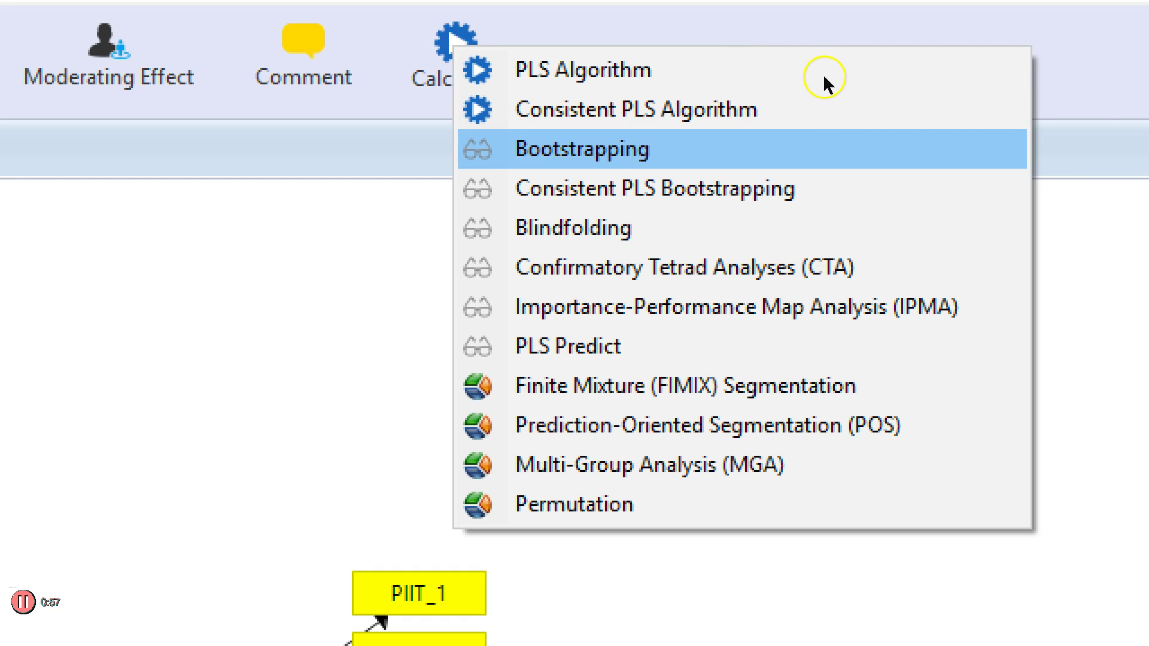
pyautogui.press('Down')
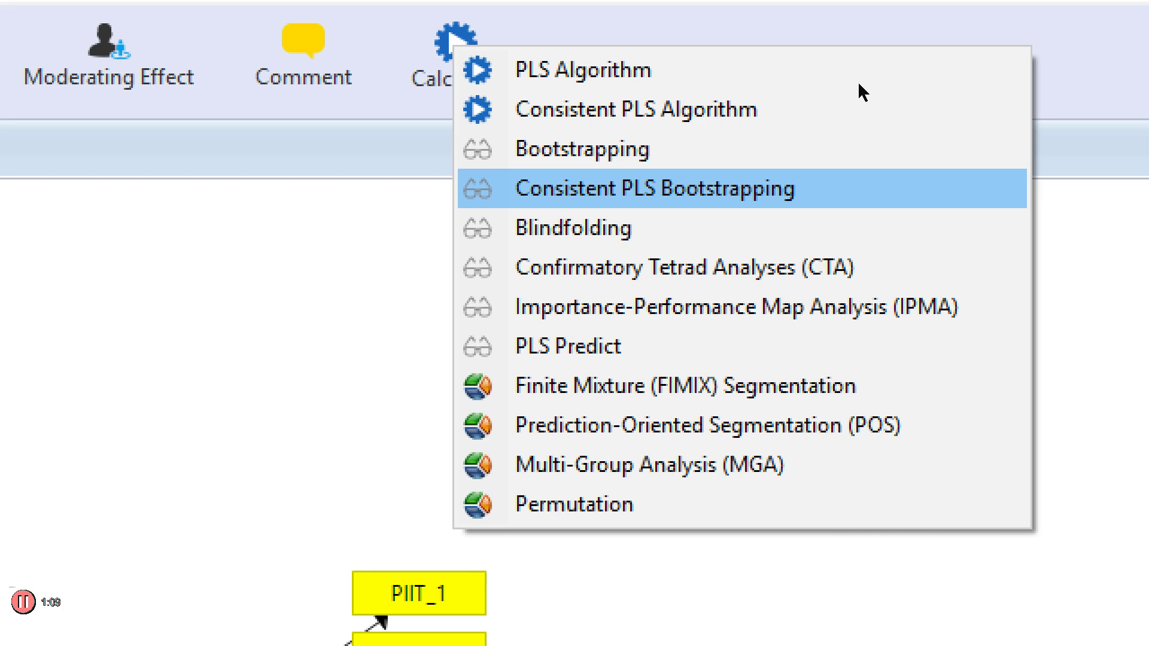
pyautogui.press('Down')
pyautogui.press('Down')
pyautogui.press('Down')
pyautogui.press('Down')
pyautogui.press('Down')
pyautogui.press('Down')
pyautogui.press('Down')
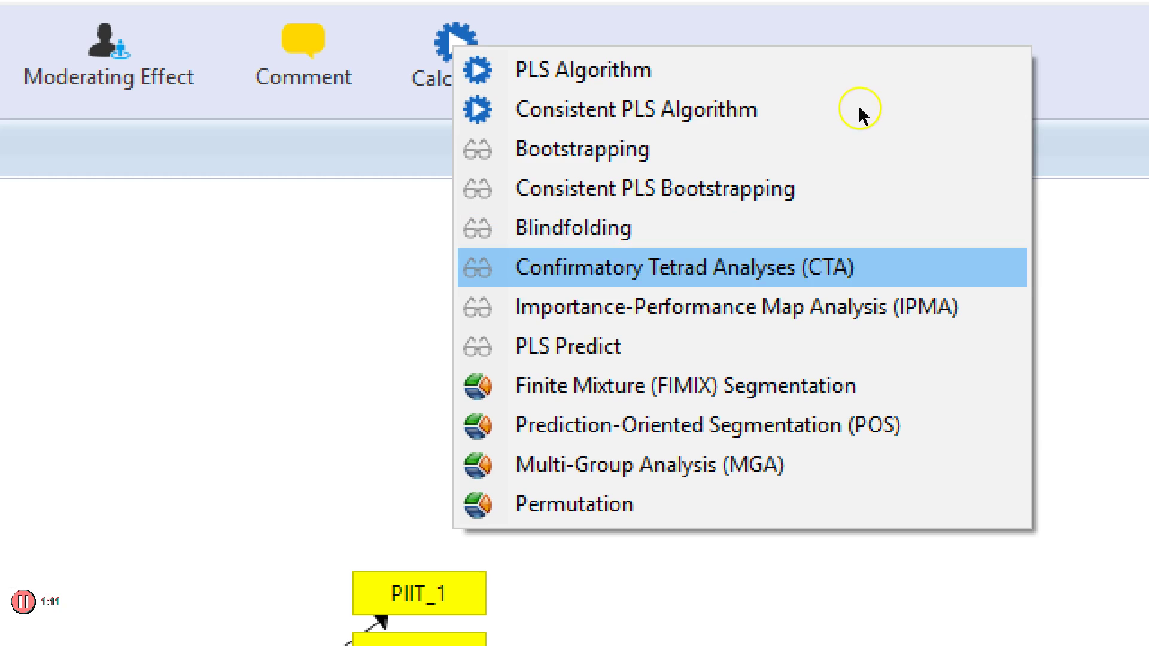
pyautogui.press('Down')
pyautogui.press('Up')
pyautogui.press('Up')
pyautogui.press('Up')
pyautogui.press('Up')
pyautogui.press('Up')
pyautogui.press('Up')
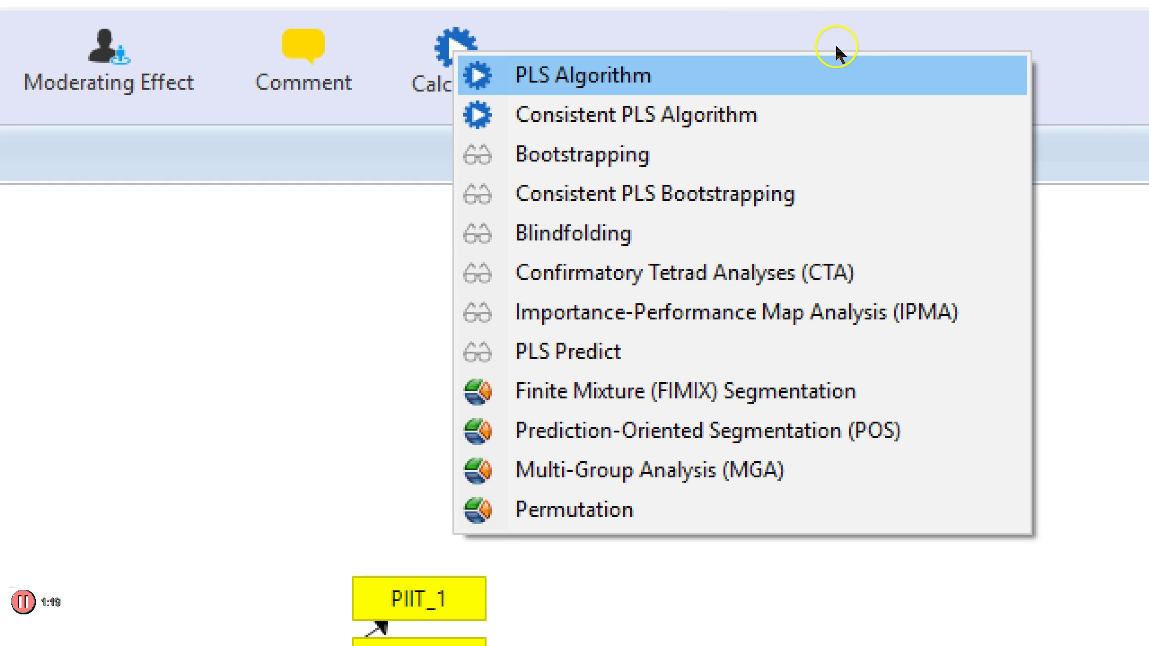
pyautogui.press('Down')
pyautogui.press('Down')
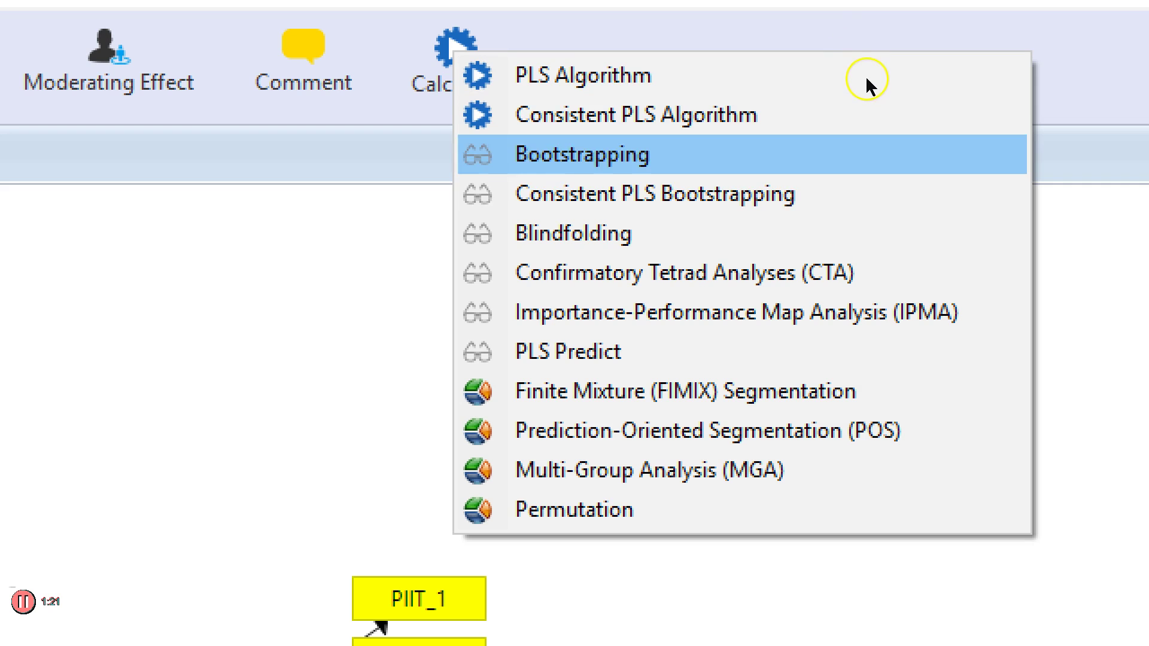
pyautogui.press('Down')
pyautogui.press('Up')
pyautogui.press('Up')
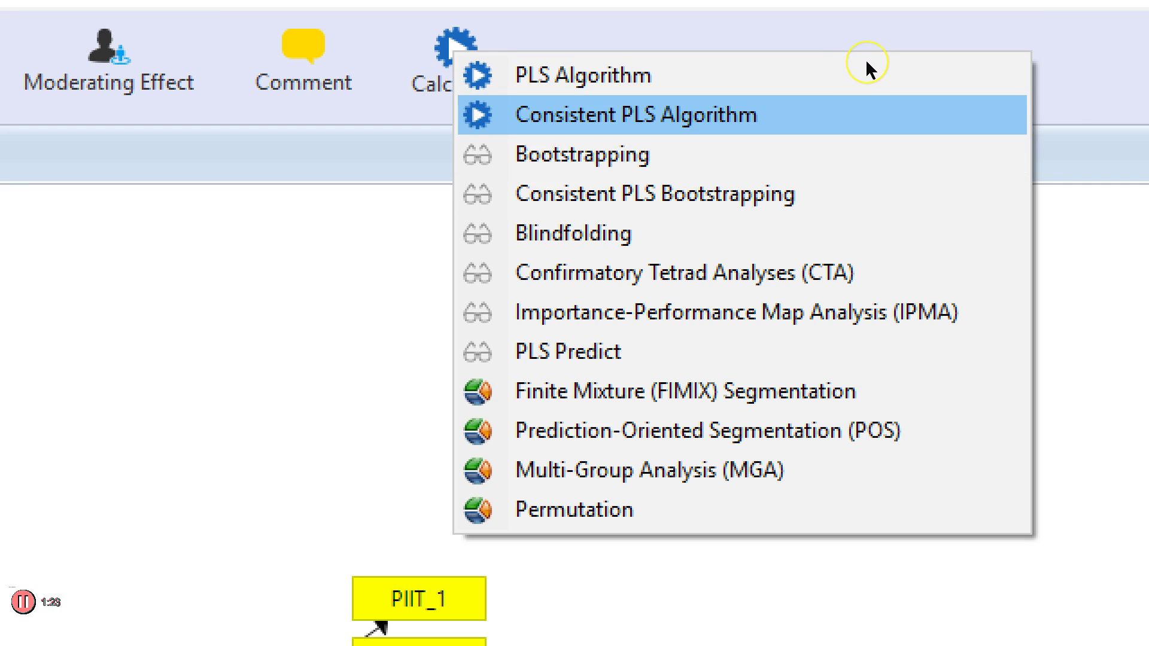
pyautogui.press('Return')
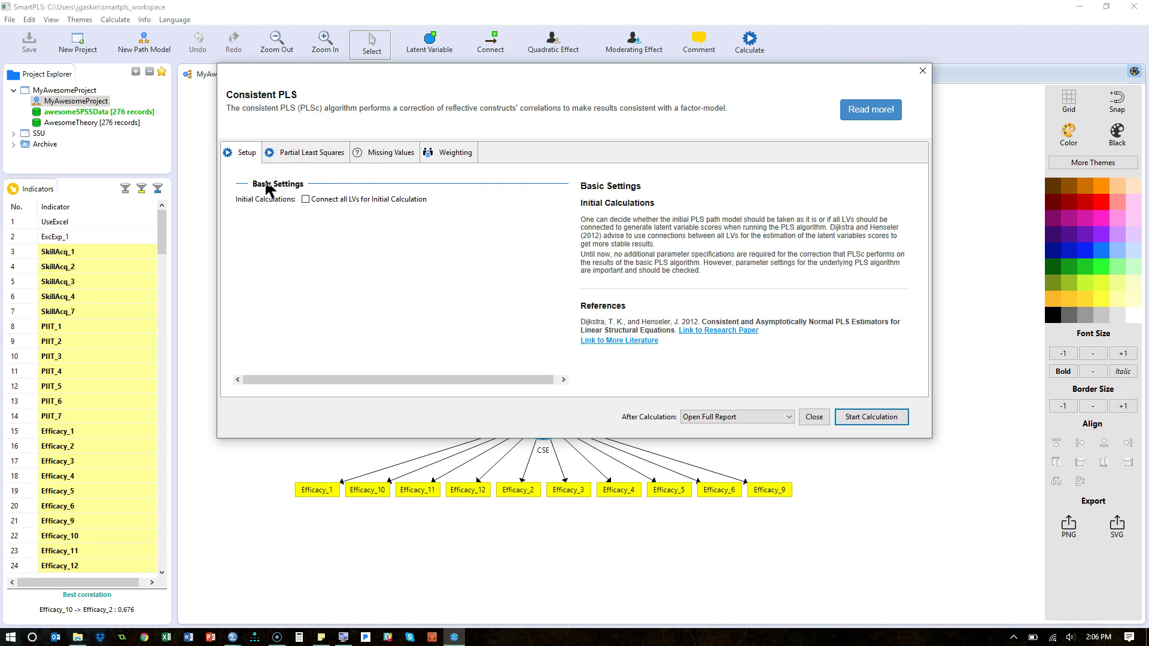
# Step: In Partial Least Squares settings, keep Path weighting and change Maximum Iterations 300 to 1000
pyautogui.click(310, 247)
pyautogui.click(323, 154)
pyautogui.click(395, 200)
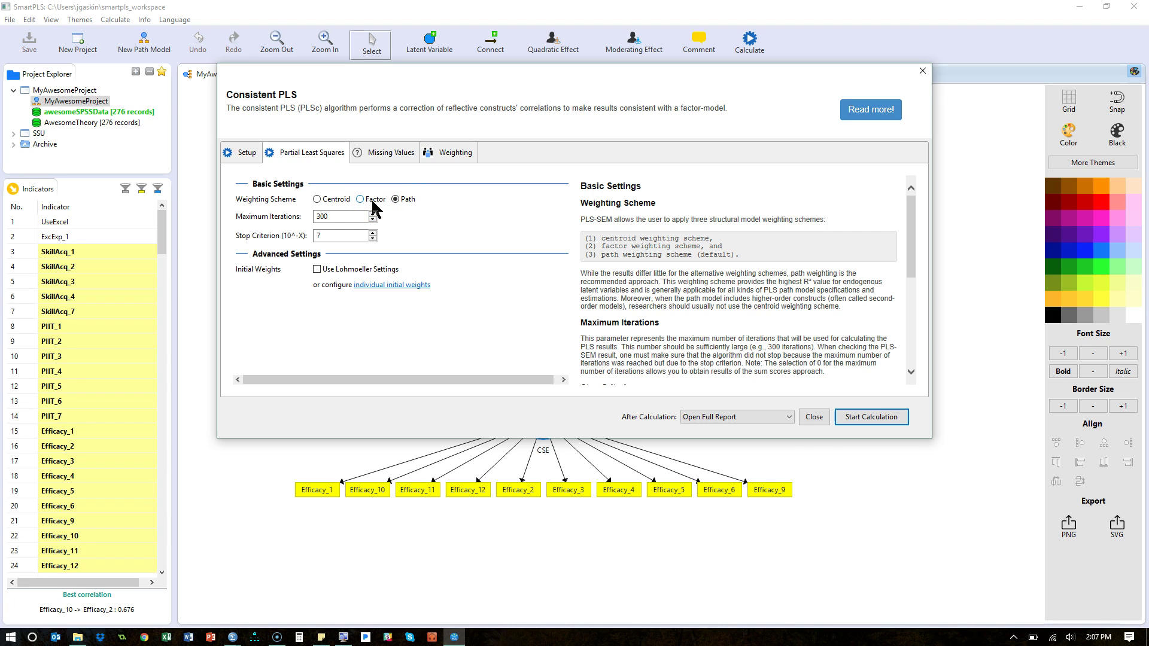
pyautogui.click(345, 217)
pyautogui.moveTo(346, 216); pyautogui.dragTo(300, 225)
pyautogui.write('1000')
# Step: Set missing value handling to Casewise Deletion
pyautogui.click(390, 157)
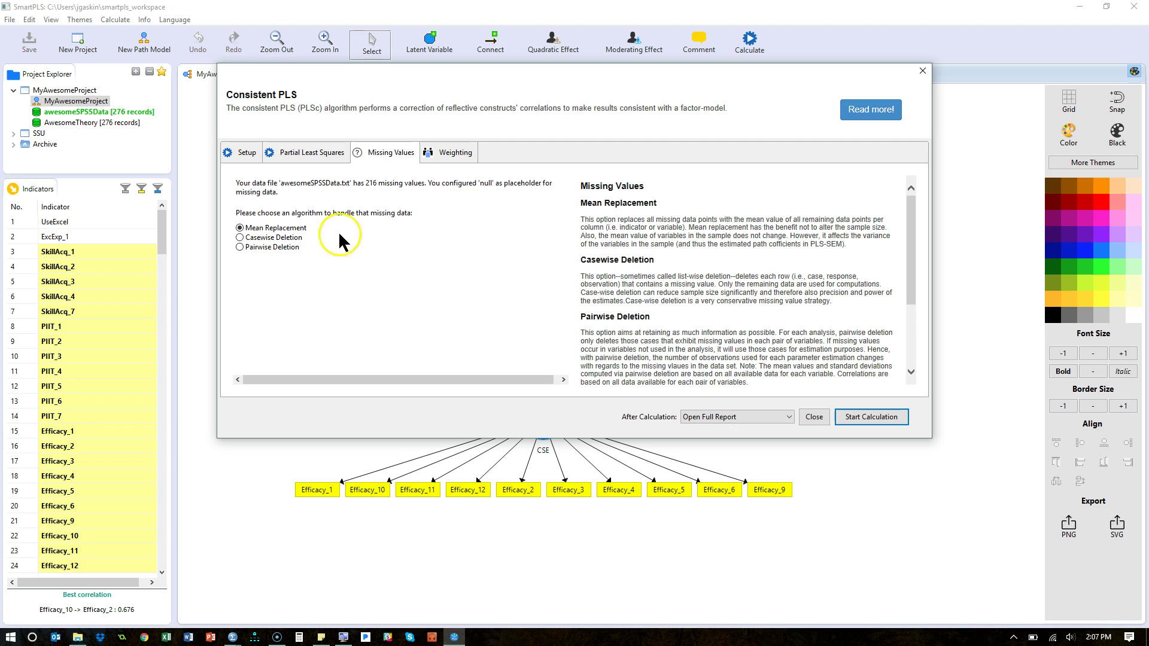
pyautogui.click(383, 190)
pyautogui.click(295, 228)
pyautogui.click(240, 238)
# Step: Set After Calculation to Close Calculation Dialog and start the Consistent PLS calculation
pyautogui.click(462, 153)
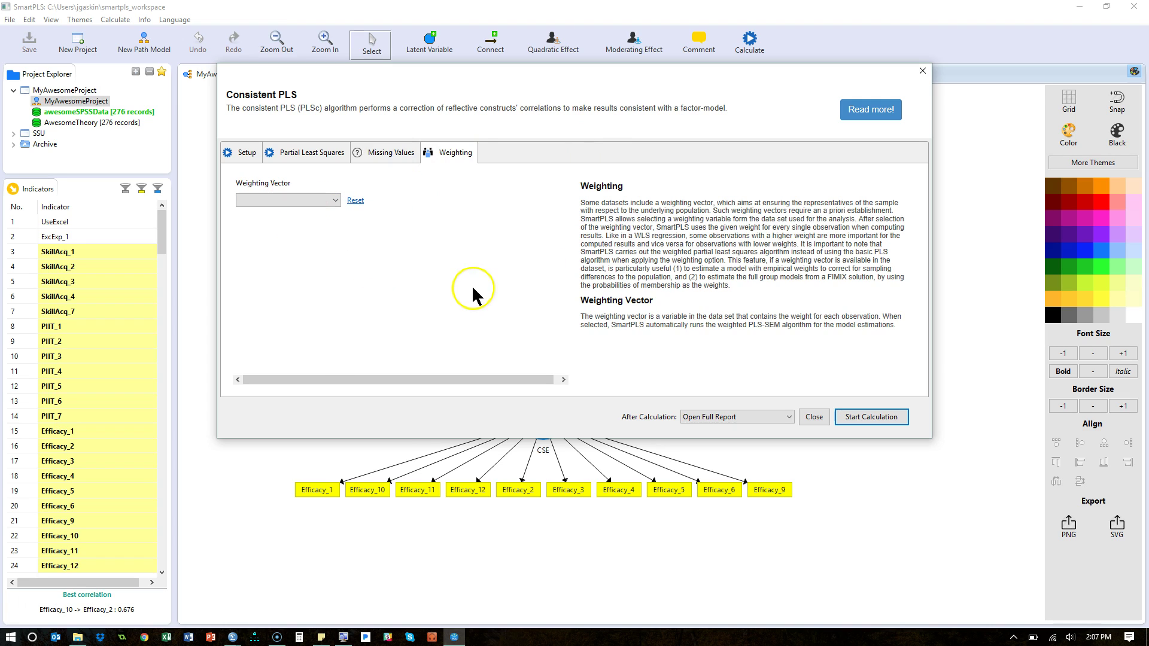
pyautogui.click(781, 418)
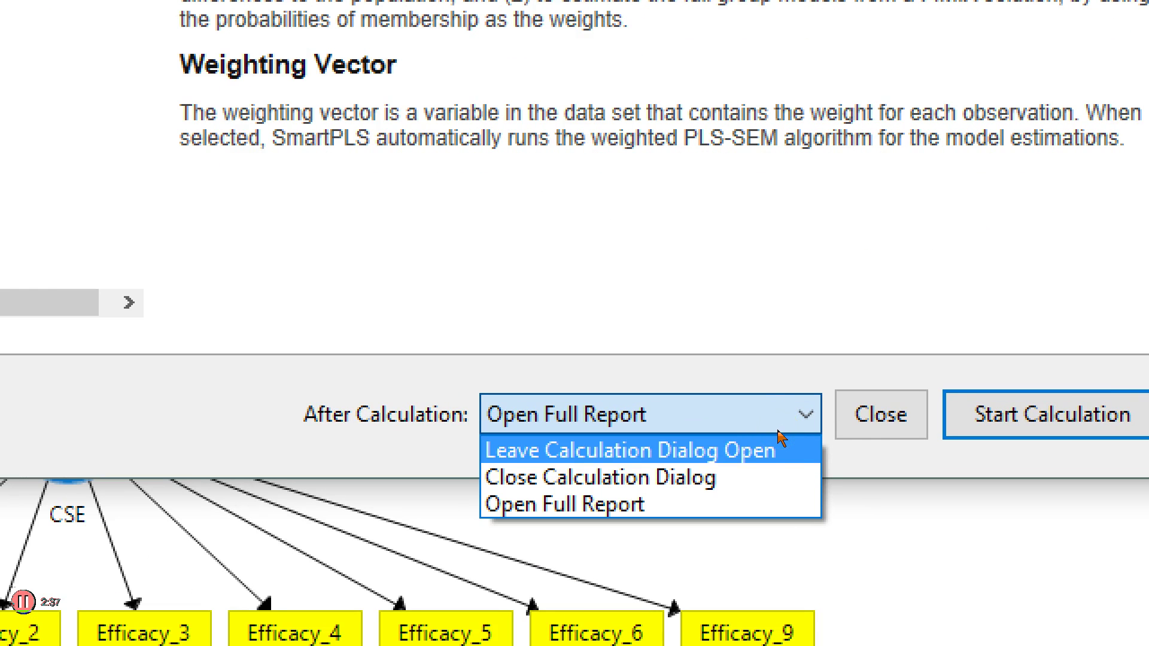
pyautogui.press('Down')
pyautogui.press('Down')
pyautogui.press('Up')
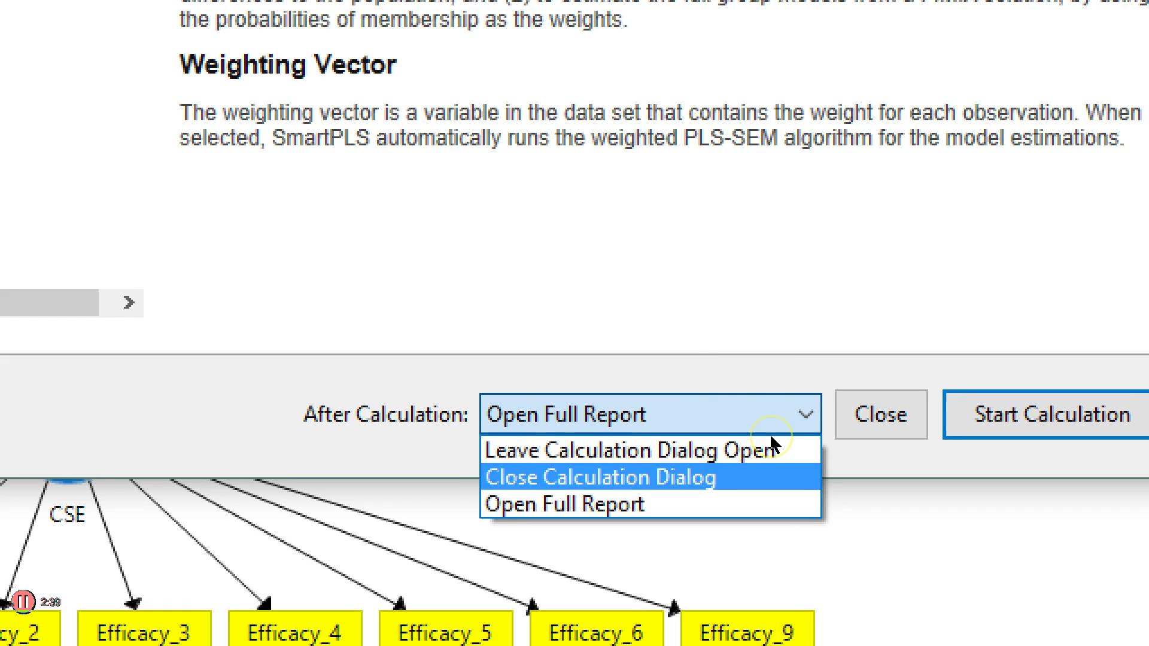
pyautogui.press('Down')
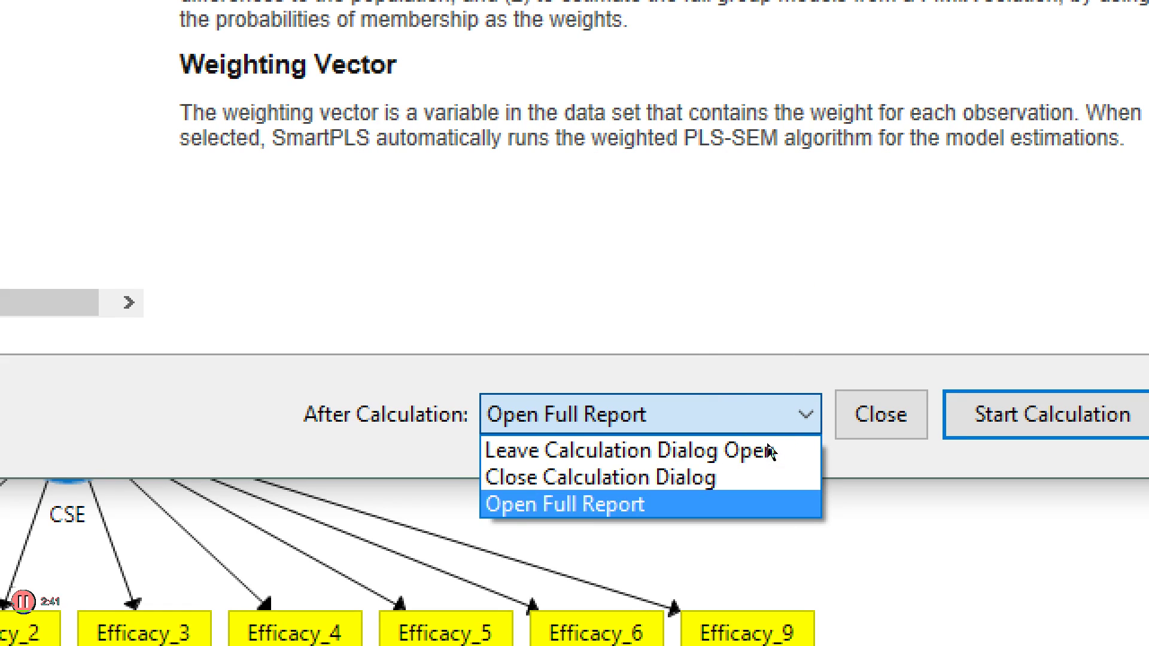
pyautogui.press('Up')
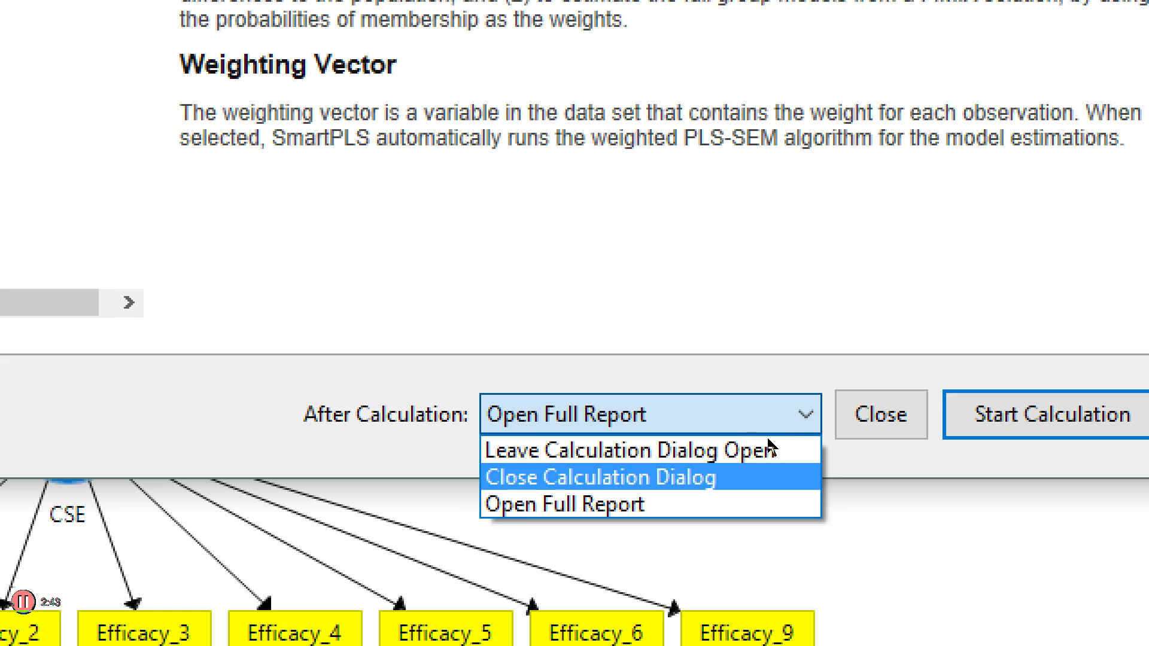
pyautogui.press('Return')
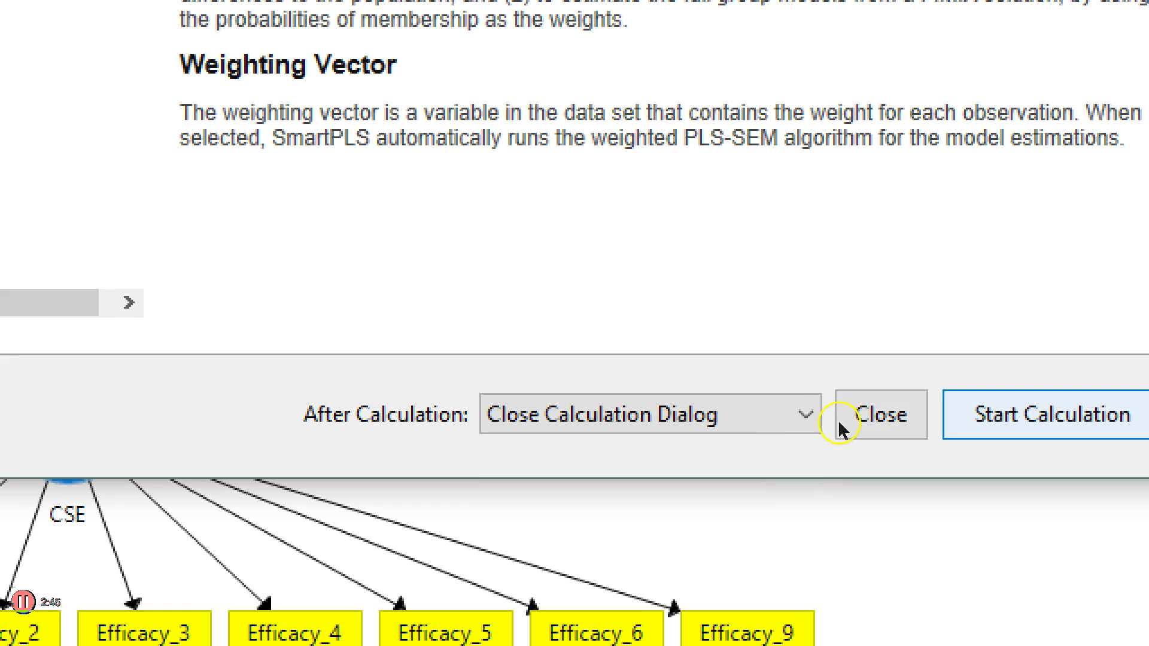
pyautogui.press('Return')
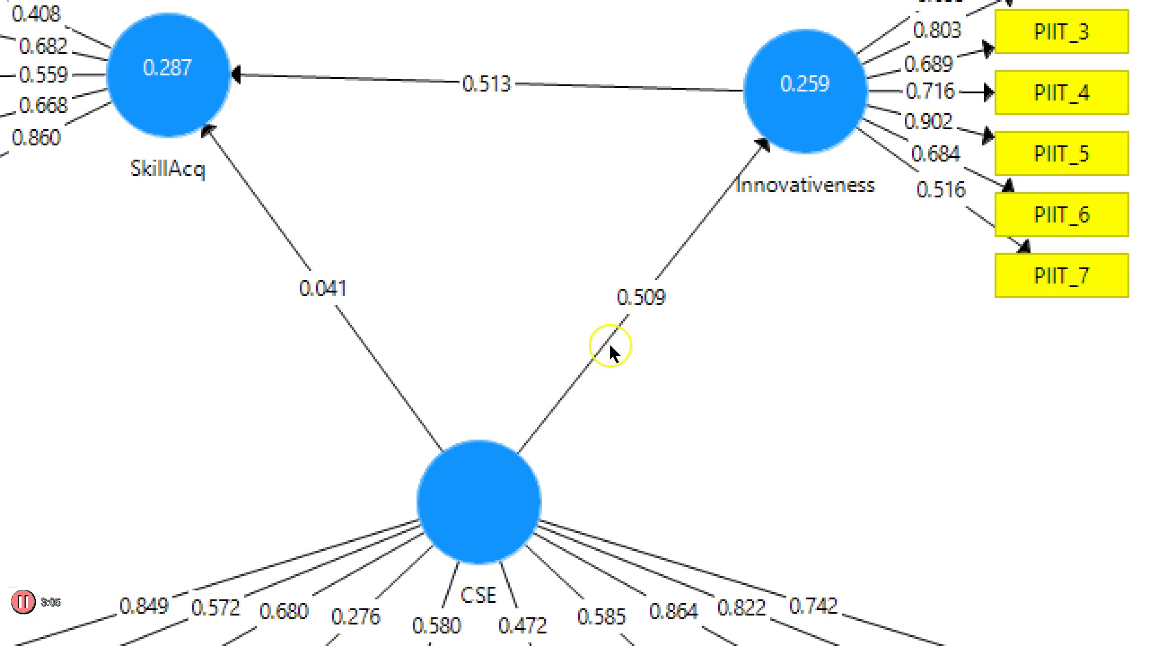
pyautogui.click(653, 276)
pyautogui.moveTo(653, 290)
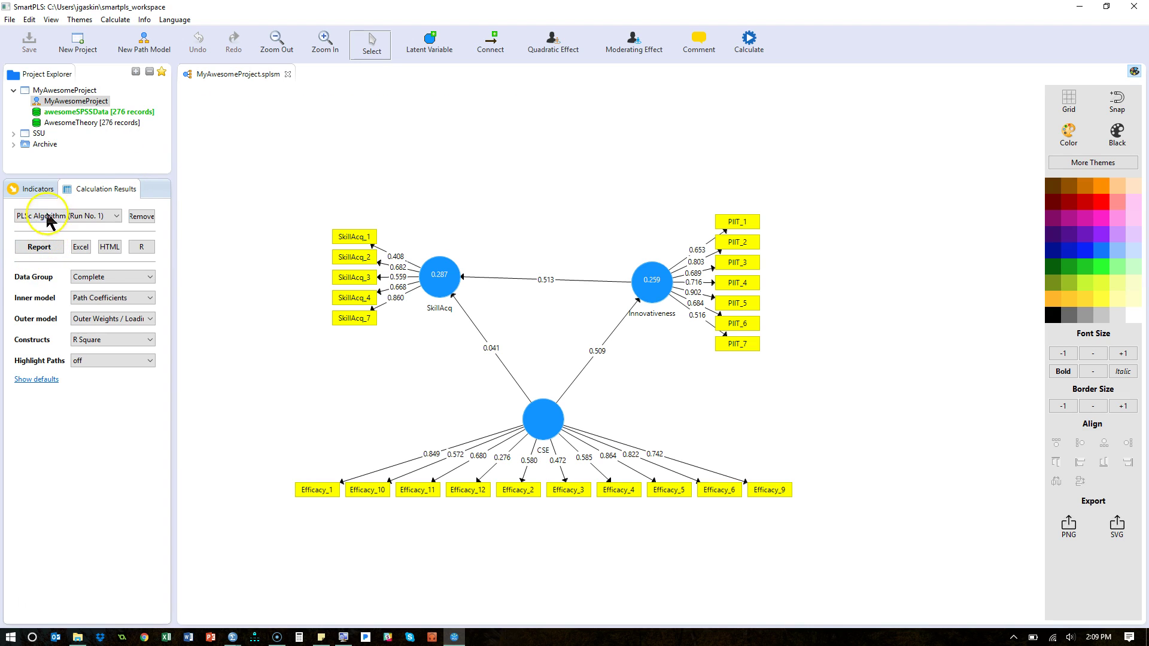
pyautogui.click(37, 190)
pyautogui.click(111, 198)
# Step: Open the PLSc report's Path Coefficients, view the chart, then return to the matrix (0.509, 0.041, 0.513)
pyautogui.click(48, 250)
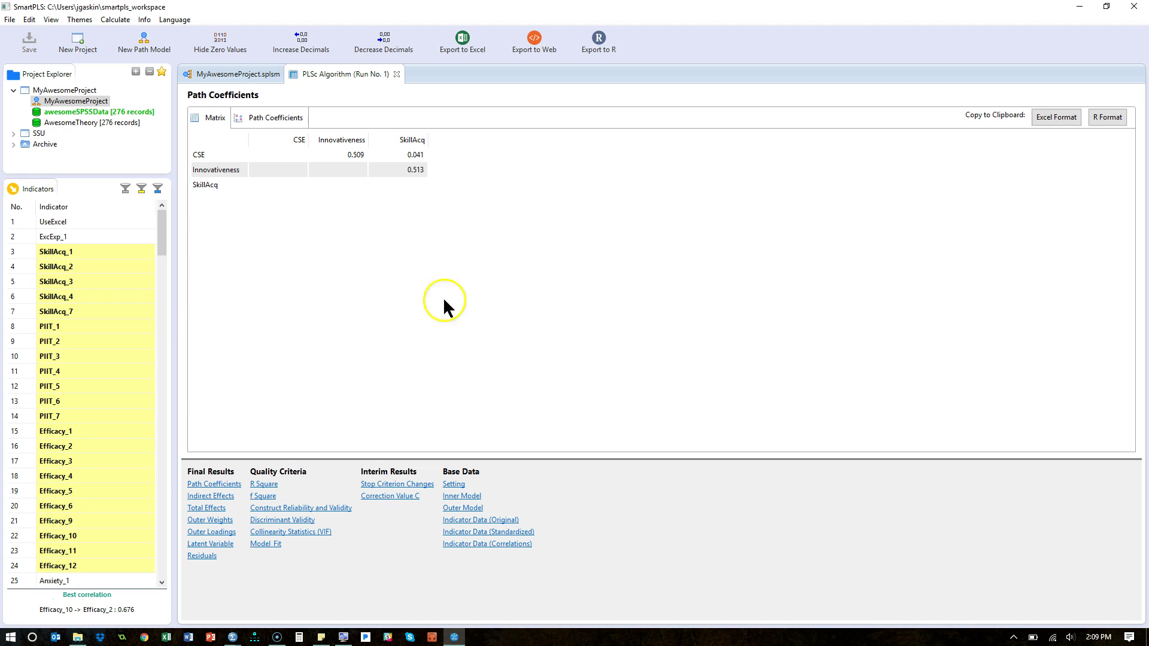
pyautogui.click(277, 118)
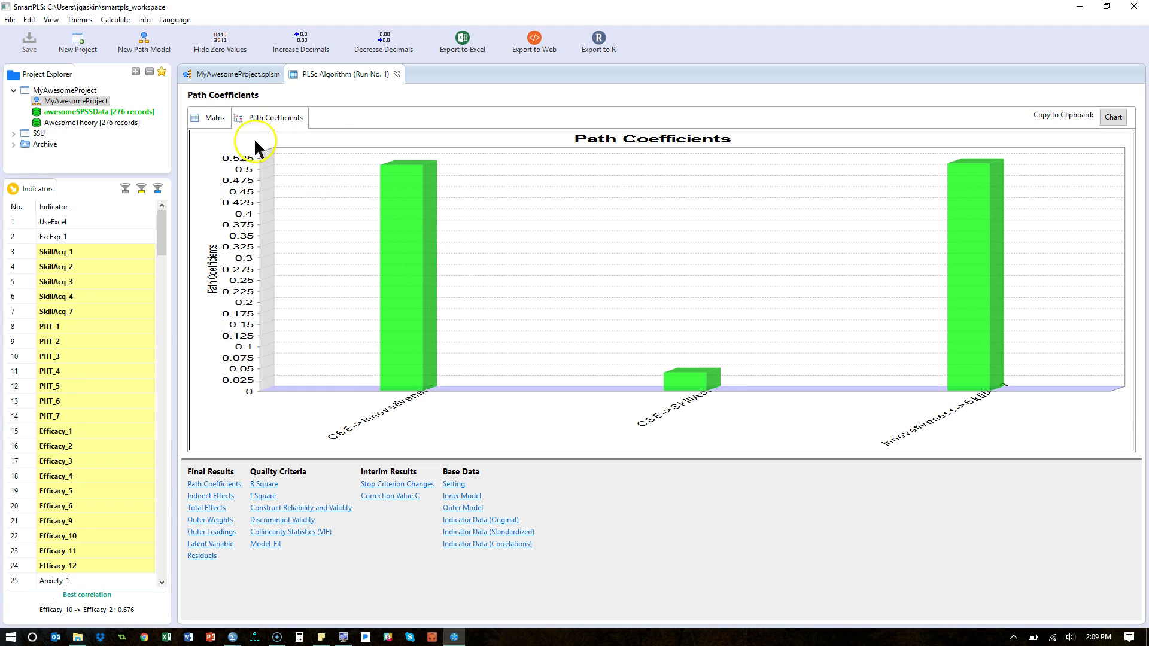
pyautogui.click(215, 122)
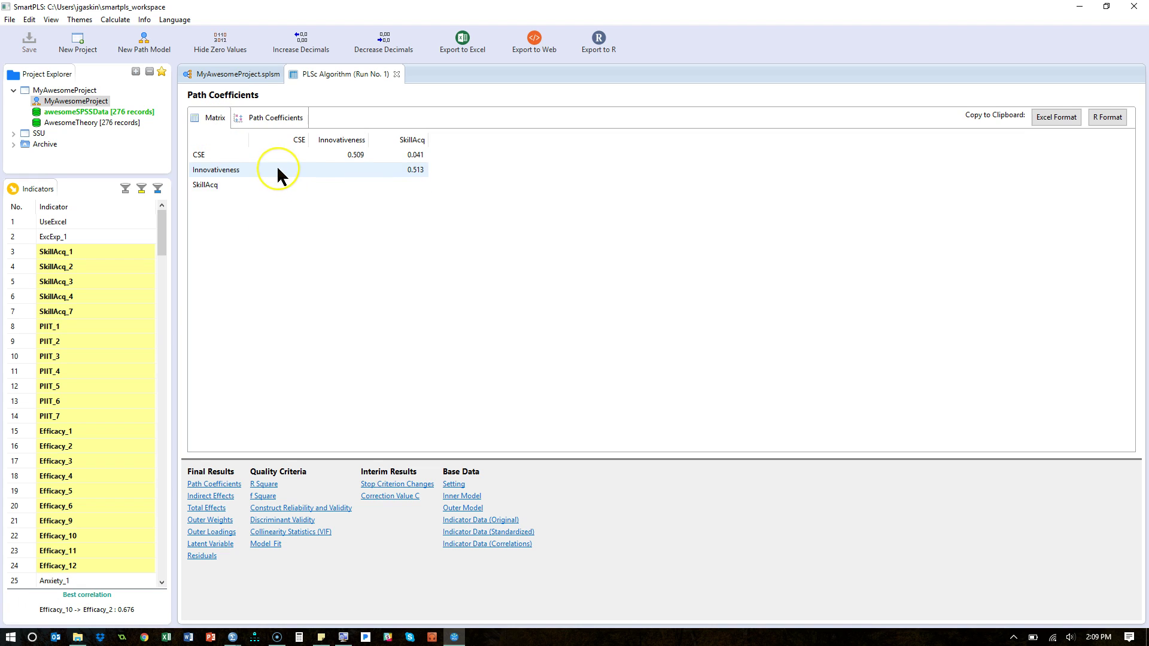
pyautogui.click(267, 232)
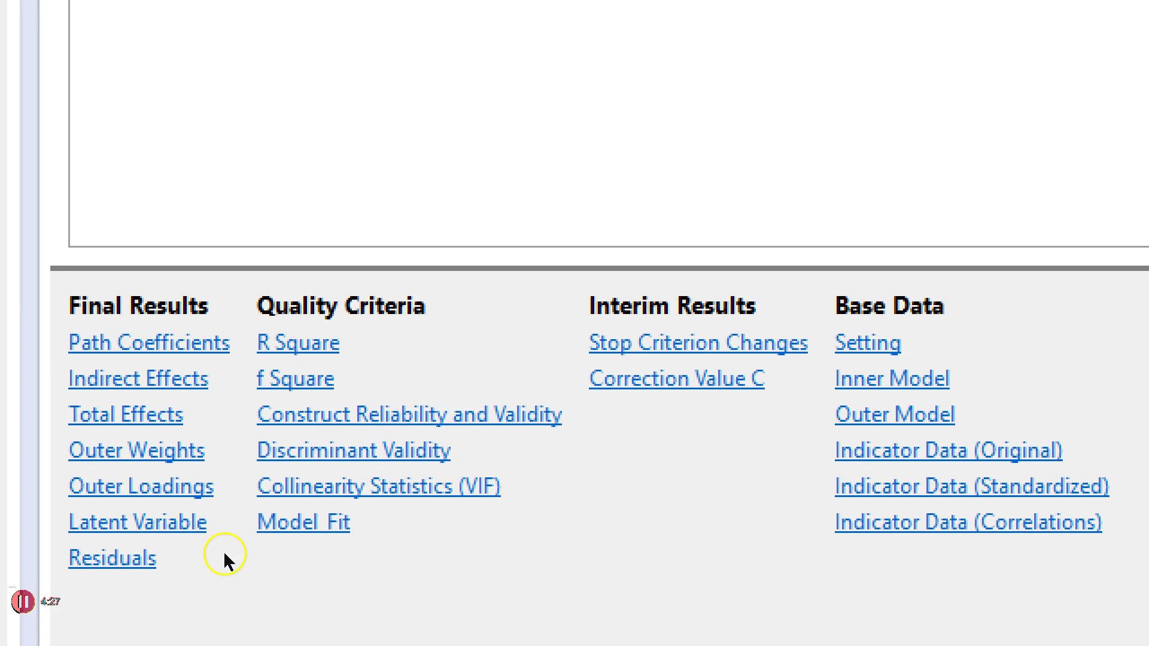
pyautogui.click(226, 498)
pyautogui.click(228, 536)
pyautogui.click(242, 547)
pyautogui.hotkey('shift', 'Tab')
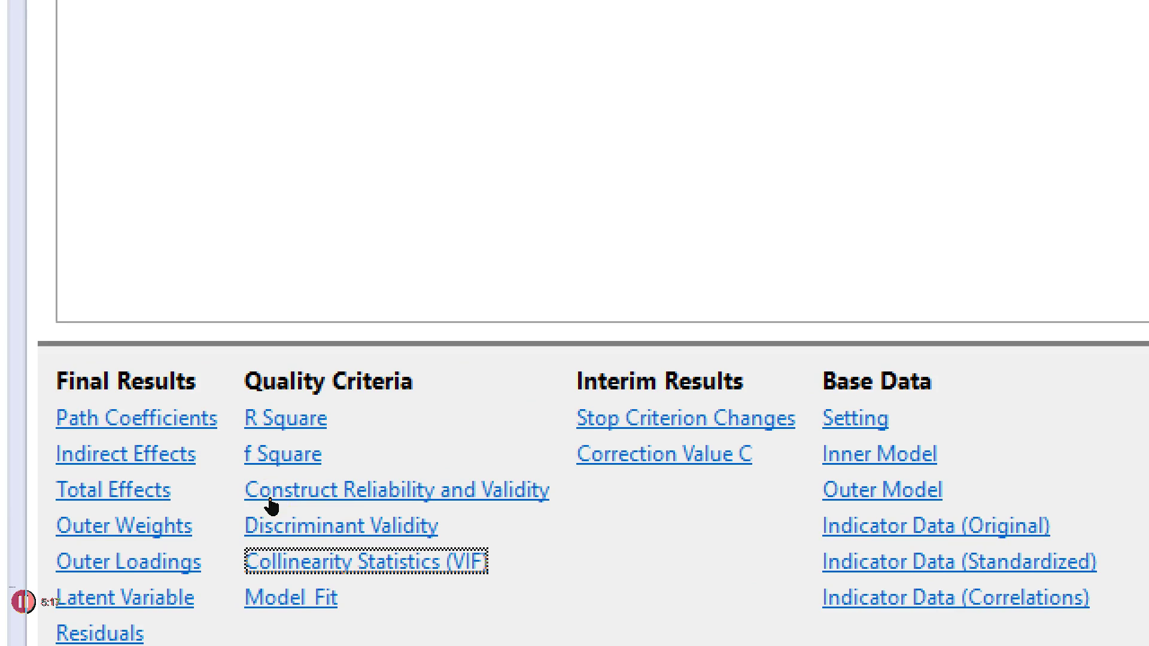
pyautogui.click(279, 494)
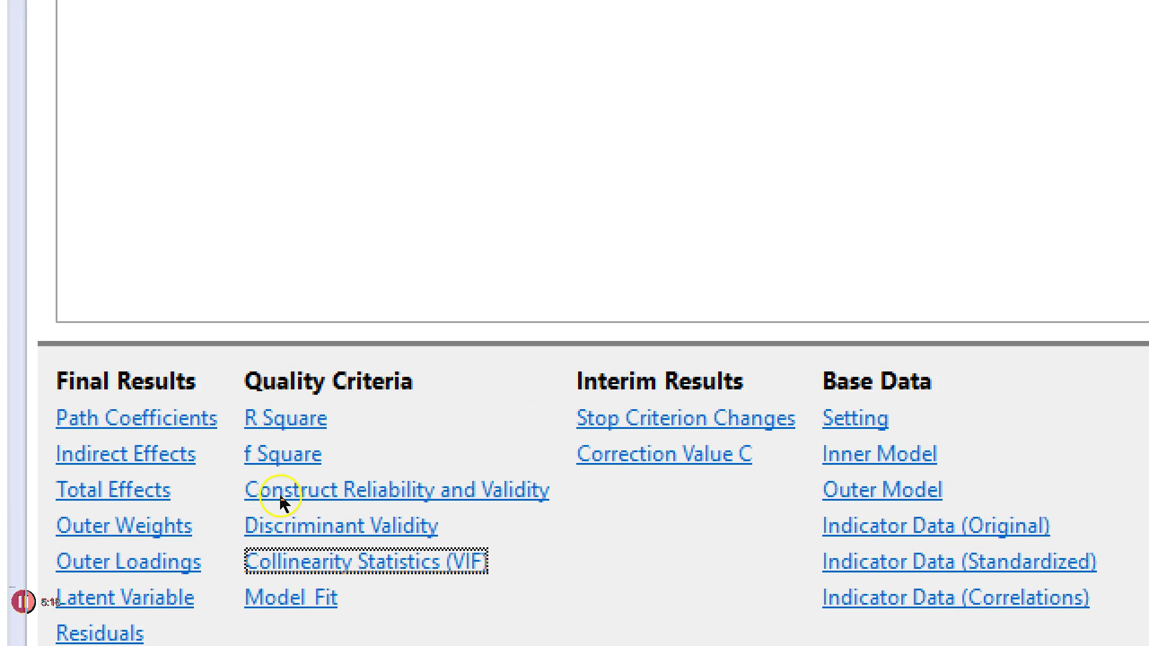
pyautogui.click(333, 524)
pyautogui.click(321, 510)
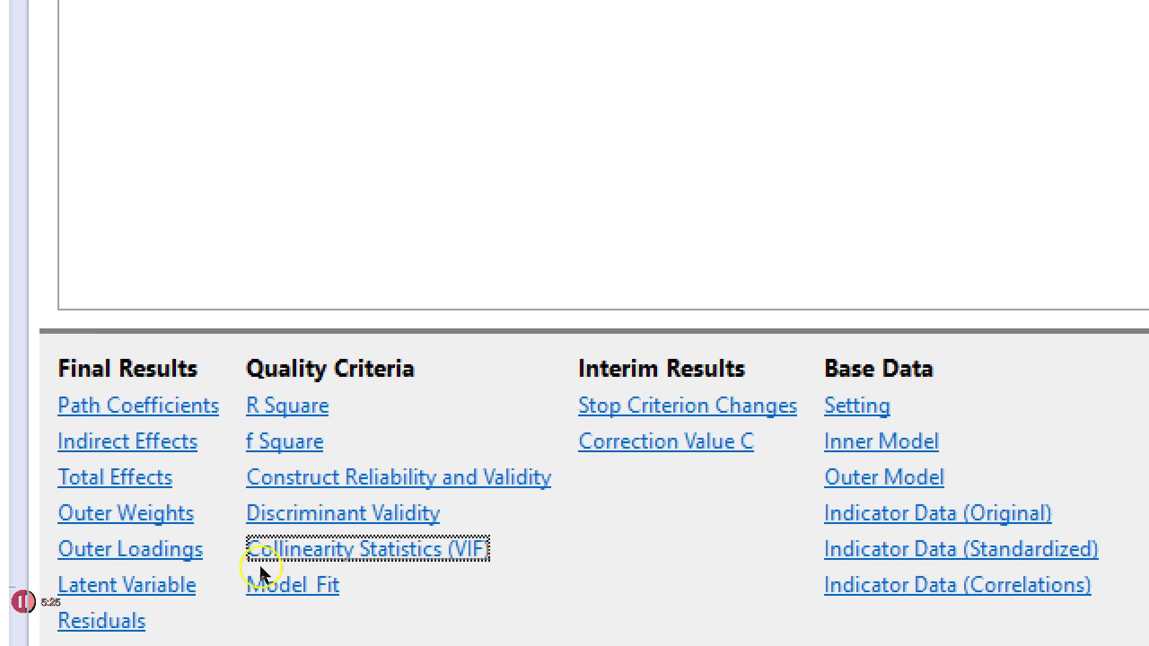
# Step: View Model_Fit (SRMR 0.081, NFI 0.718), then return to the MyAwesomeProject.splsm model
pyautogui.click(254, 586)
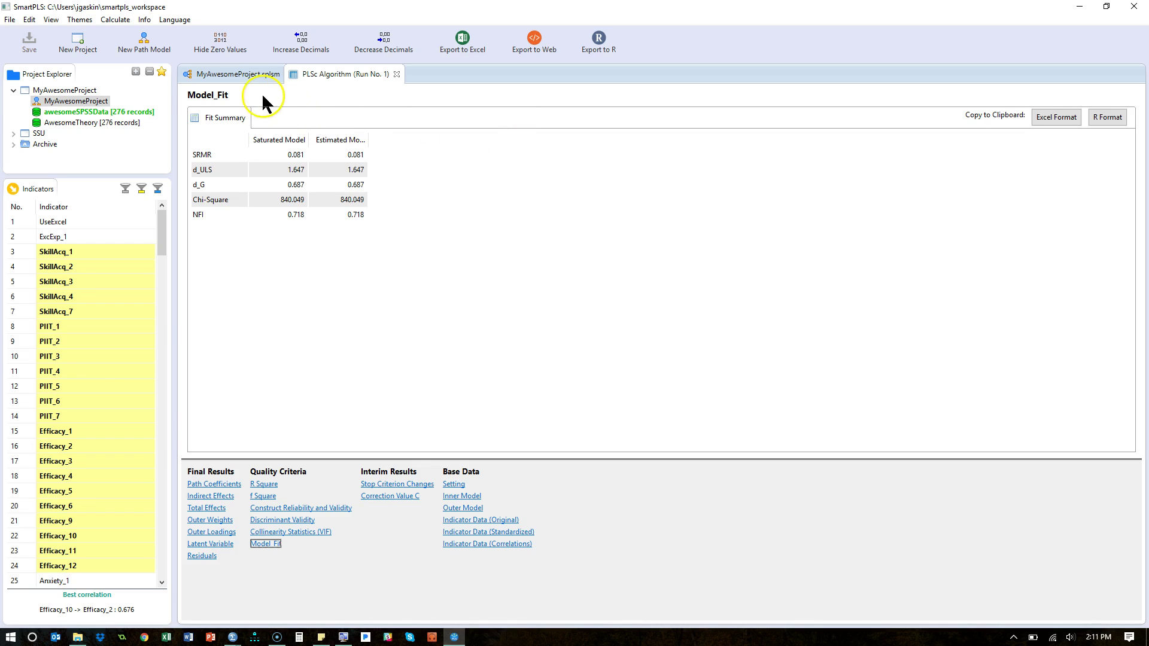
pyautogui.click(253, 77)
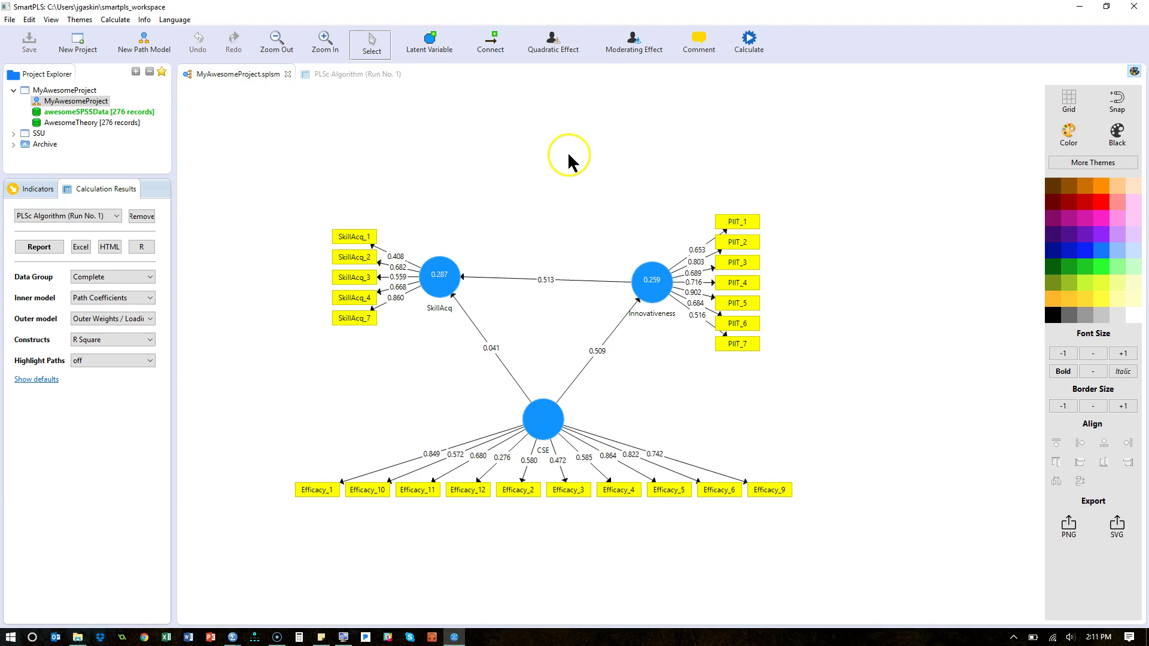
# Step: Choose Consistent PLS Bootstrapping and change Subsamples from 500 to 1000
pyautogui.click(749, 39)
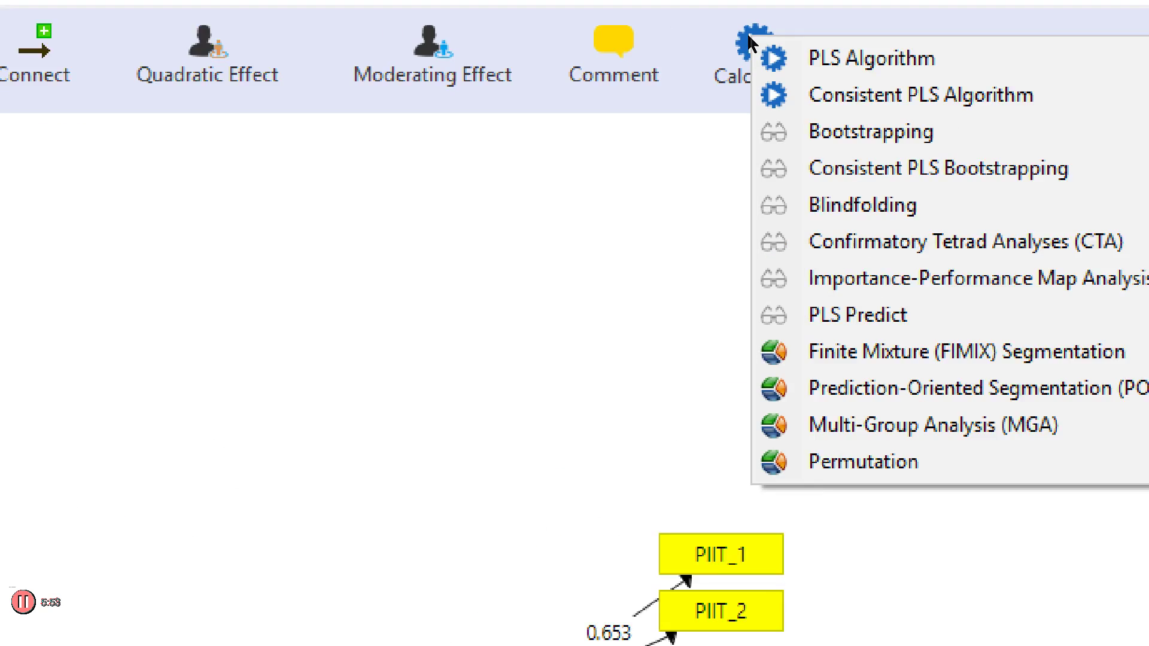
pyautogui.press('Down')
pyautogui.press('Down')
pyautogui.press('Down')
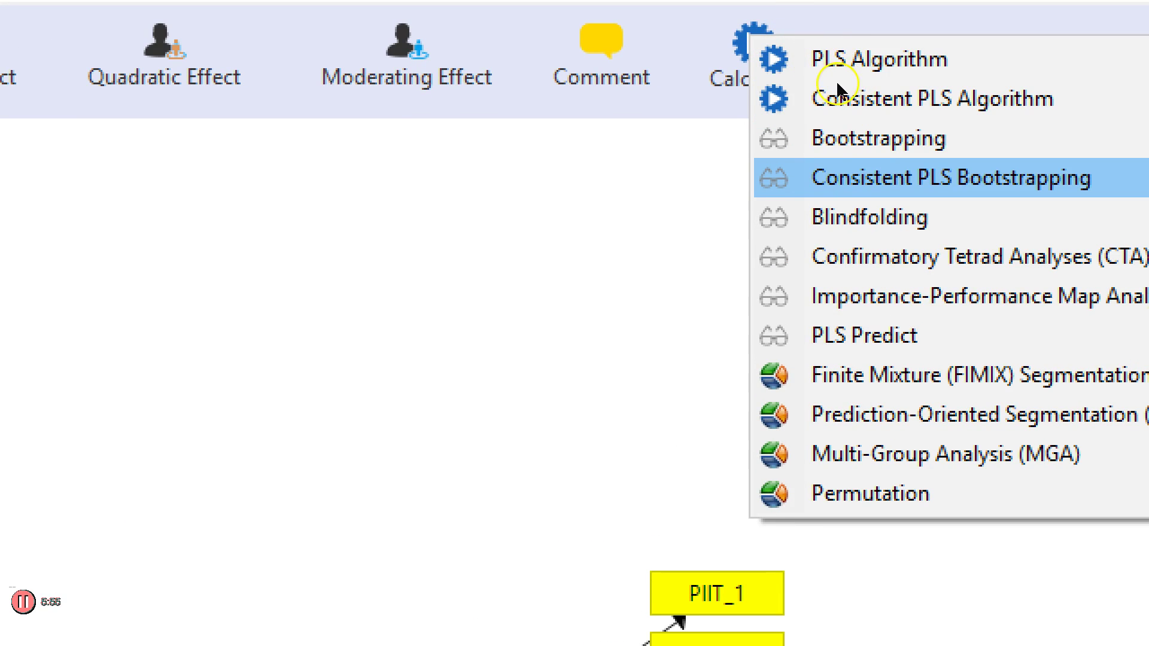
pyautogui.press('Return')
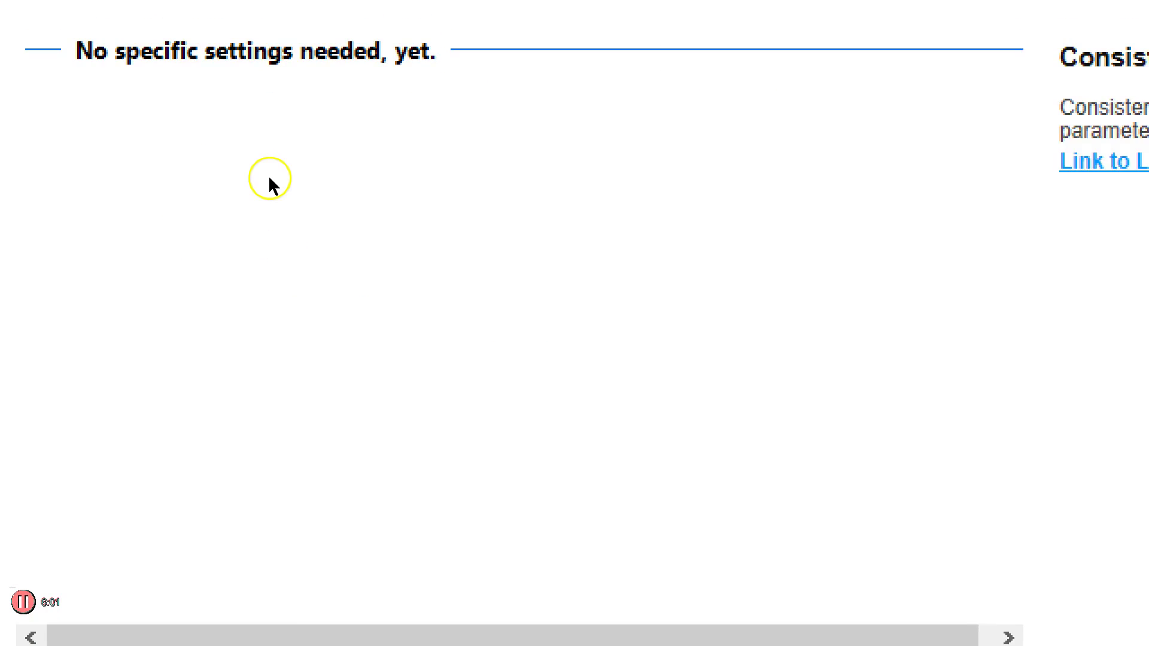
pyautogui.hotkey('ctrl', 'Tab')
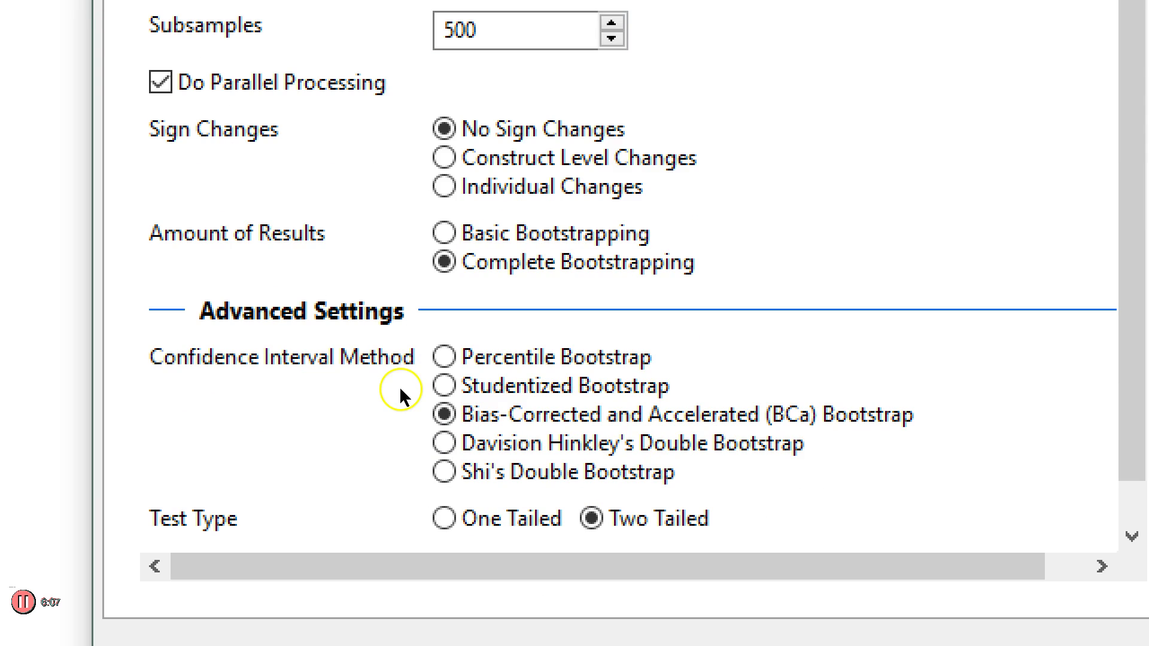
pyautogui.press('Tab')
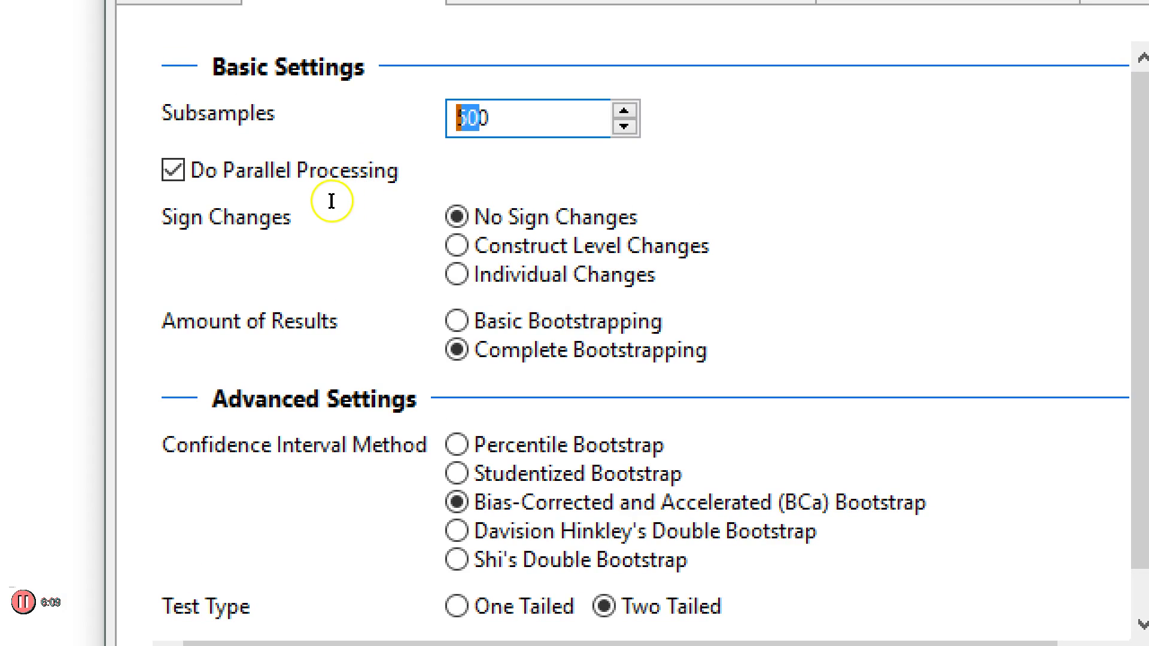
pyautogui.write('1000')
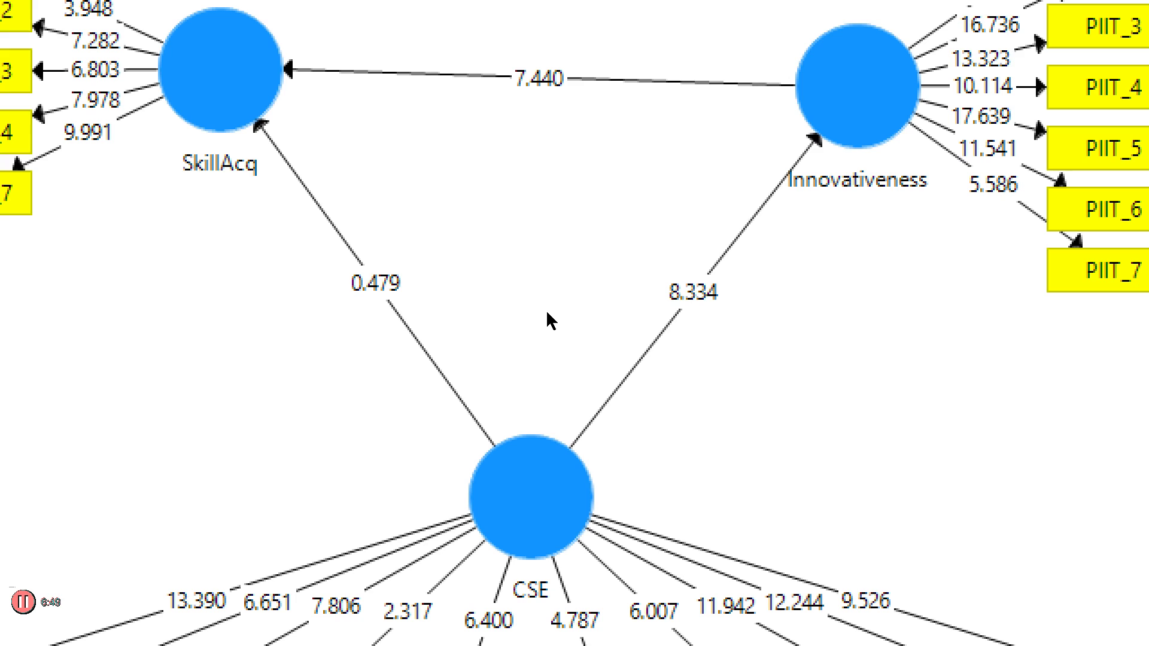
# Step: Start the bootstrapping and review path t-values 8.334, 7.440 and 0.479 on the model
pyautogui.click(595, 365)
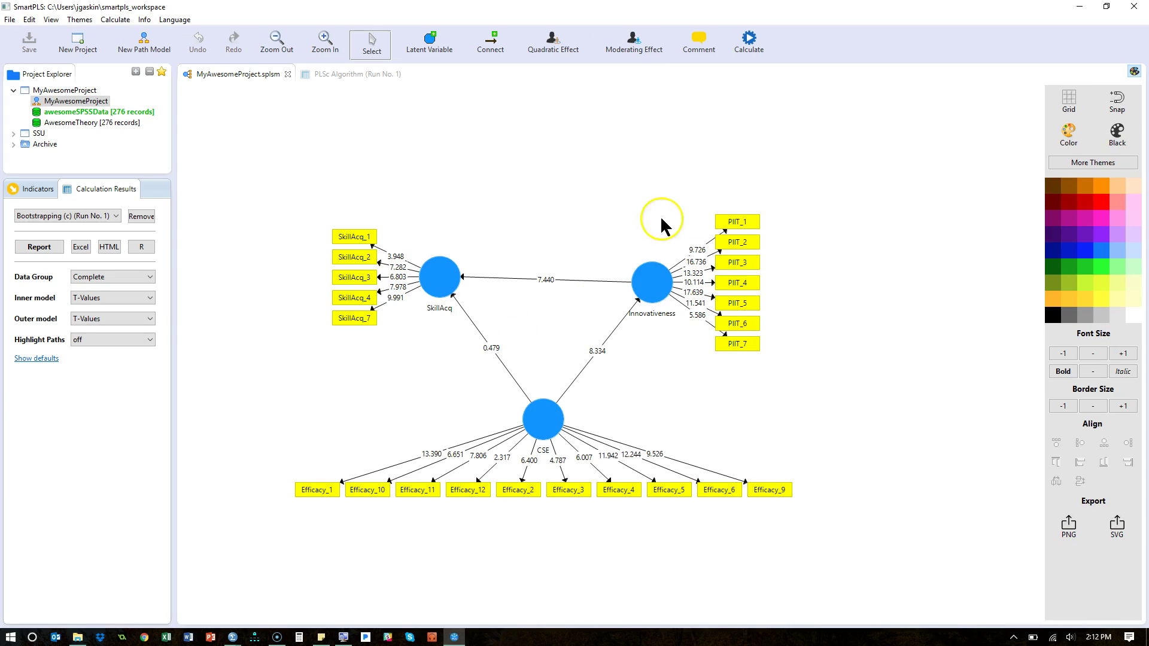
# Step: Open the Bootstrapping (c) report and inspect path t statistics and p values, CSE -> SkillAcq p 0.632
pyautogui.click(39, 247)
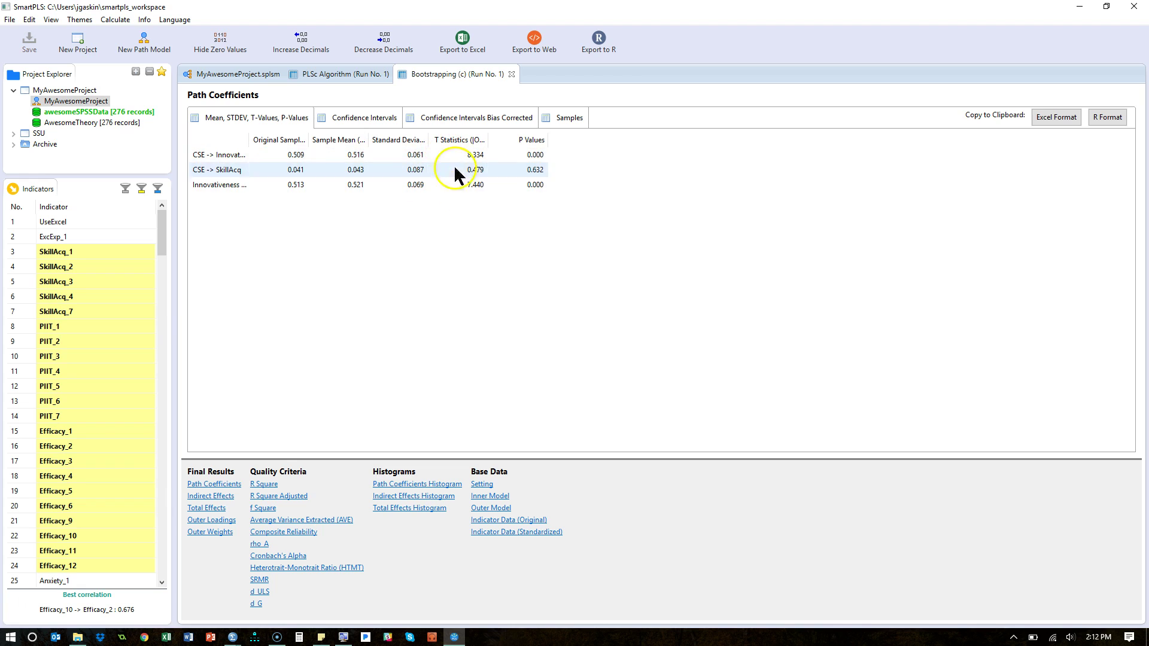
pyautogui.click(542, 171)
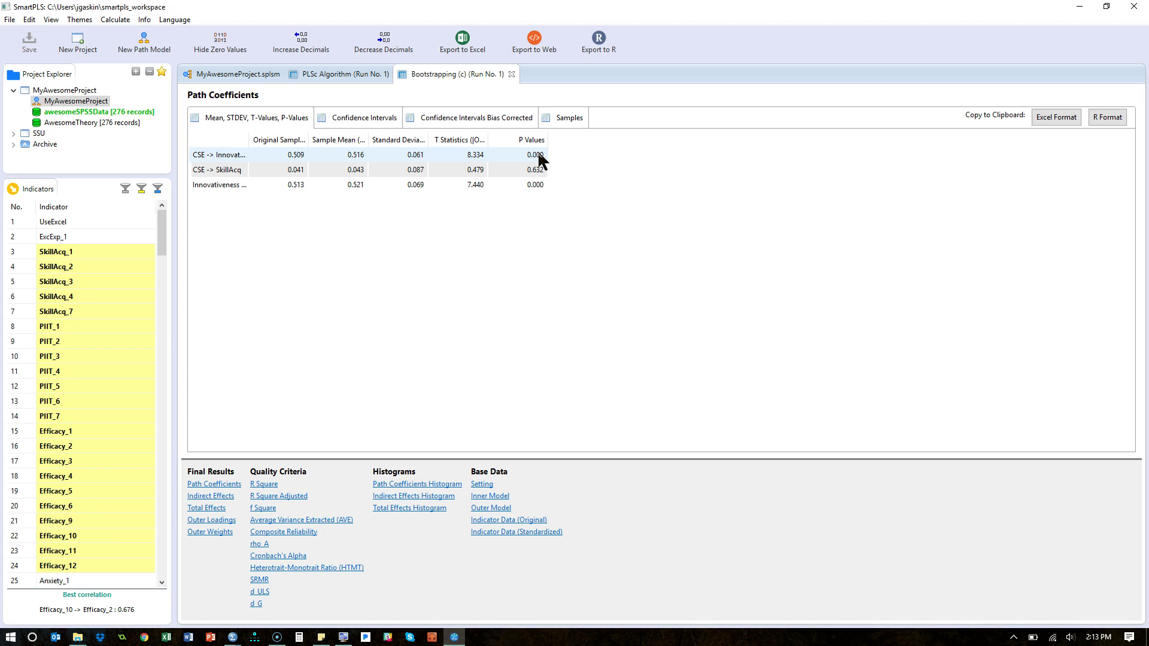
pyautogui.click(542, 159)
pyautogui.click(474, 159)
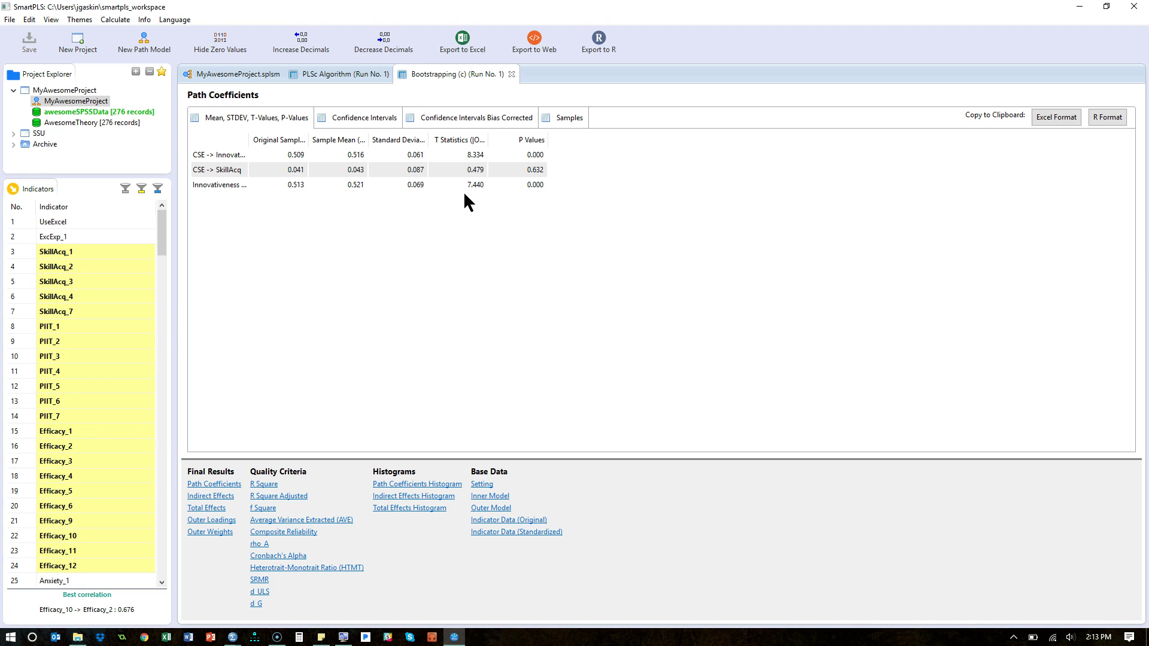
pyautogui.click(413, 77)
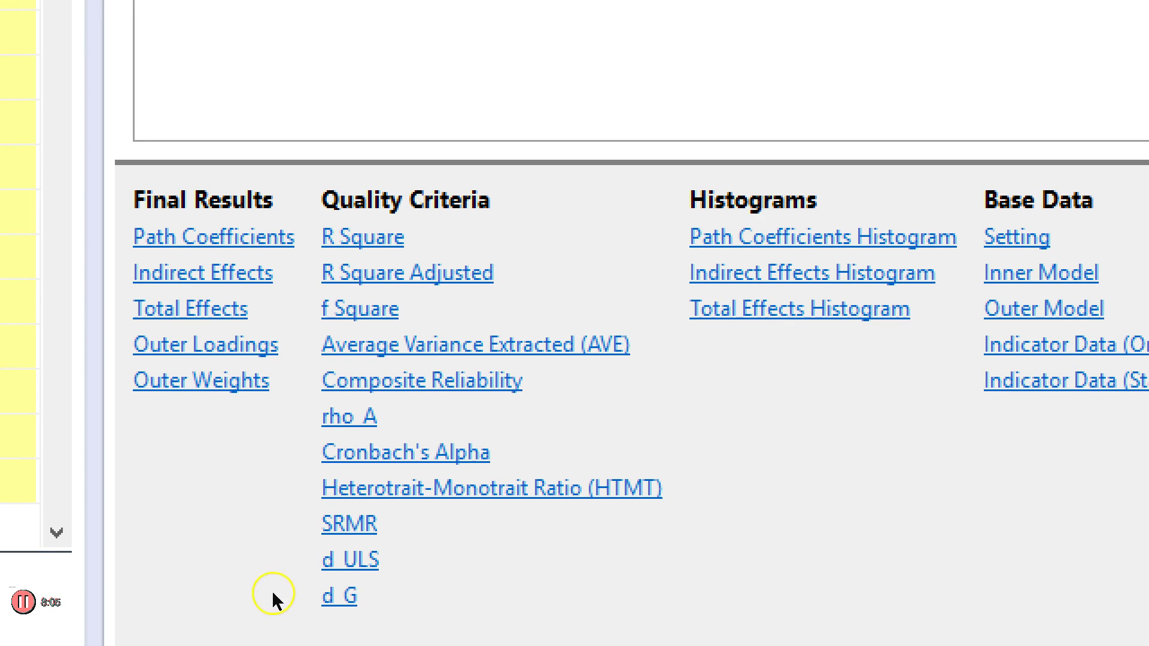
# Step: Open R Square Adjusted, widen Sample Mean, and check Innovativeness and SkillAcq rows (p 0.000)
pyautogui.press('Tab')
pyautogui.press('Return')
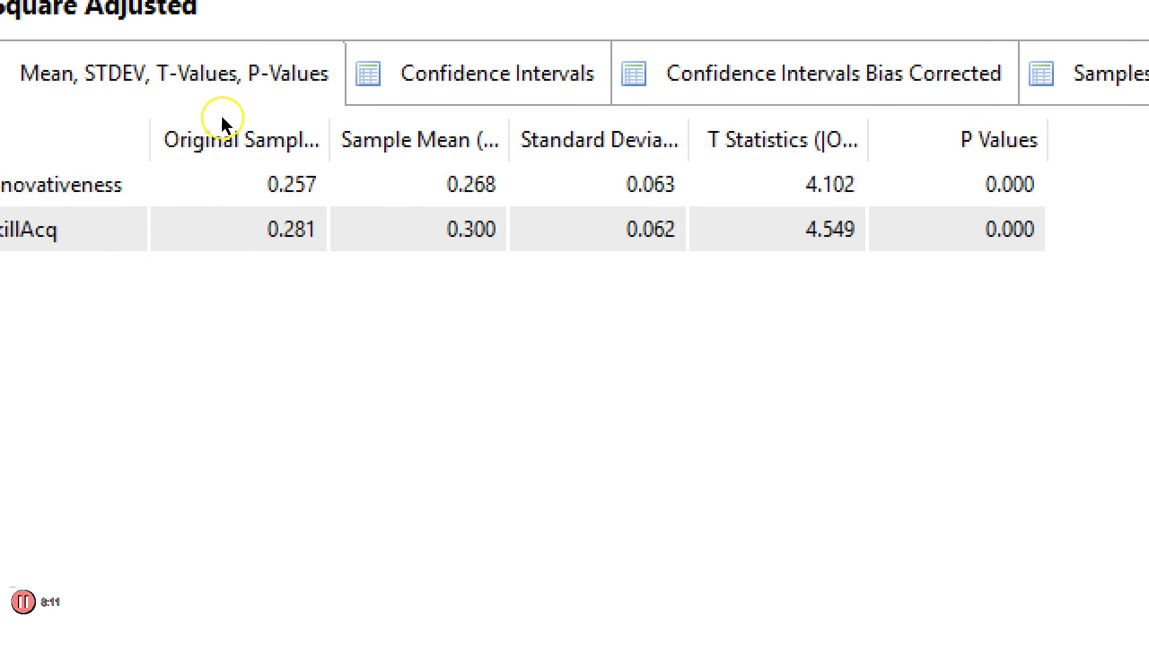
pyautogui.click(222, 119)
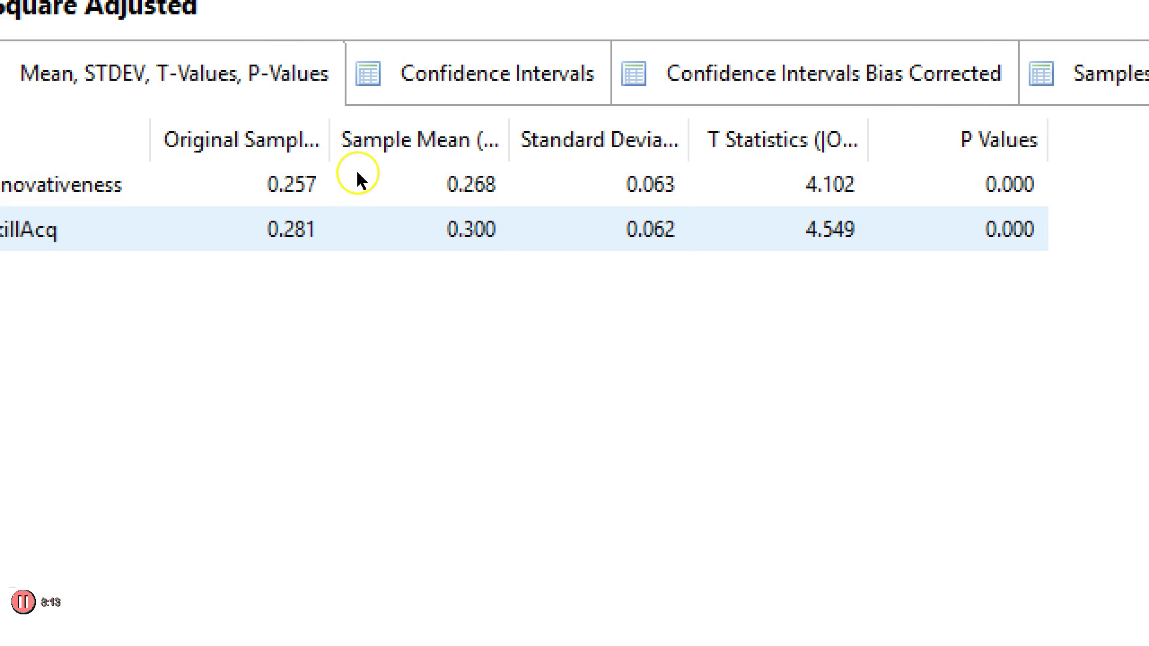
pyautogui.moveTo(366, 136); pyautogui.dragTo(424, 128)
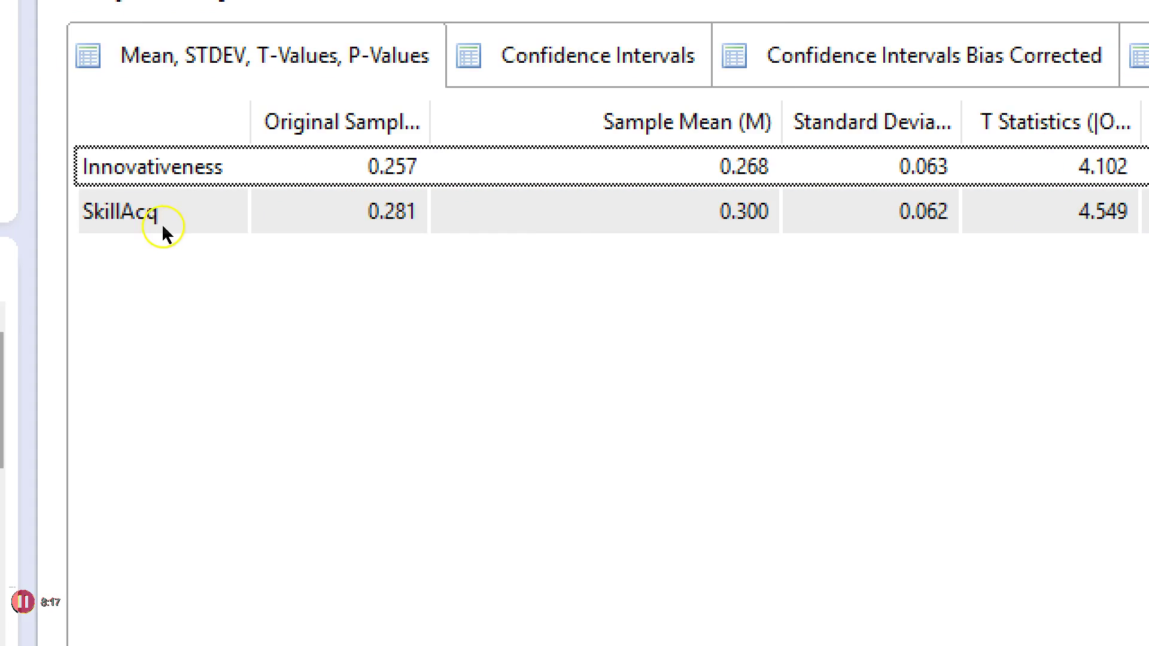
pyautogui.click(481, 166)
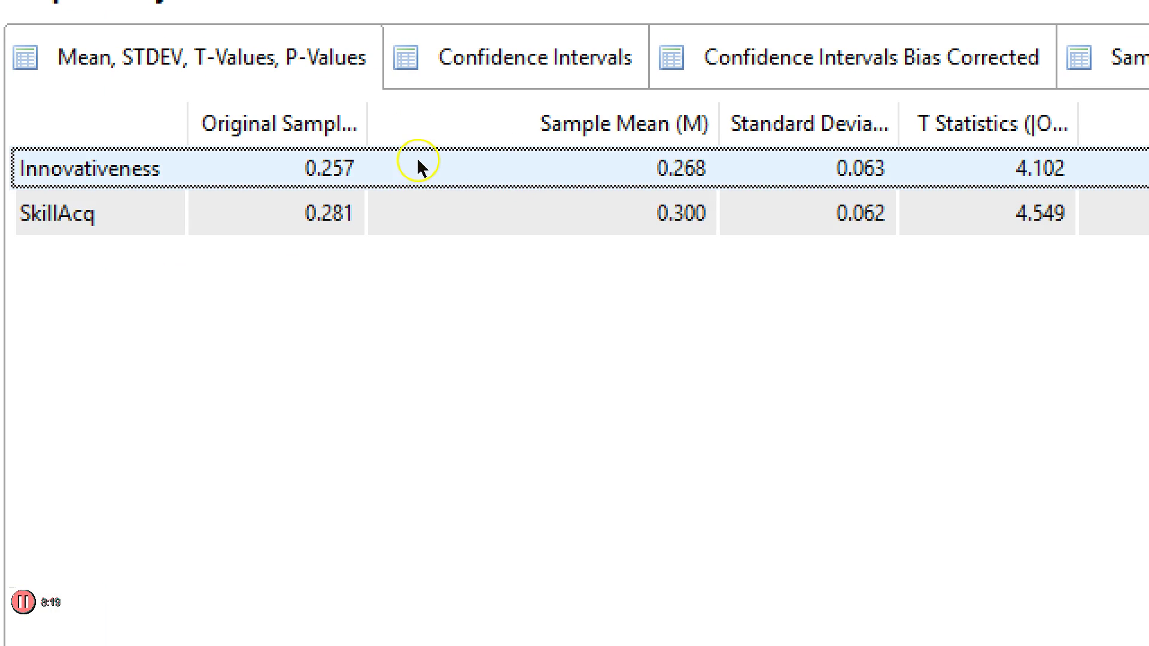
pyautogui.press('Down')
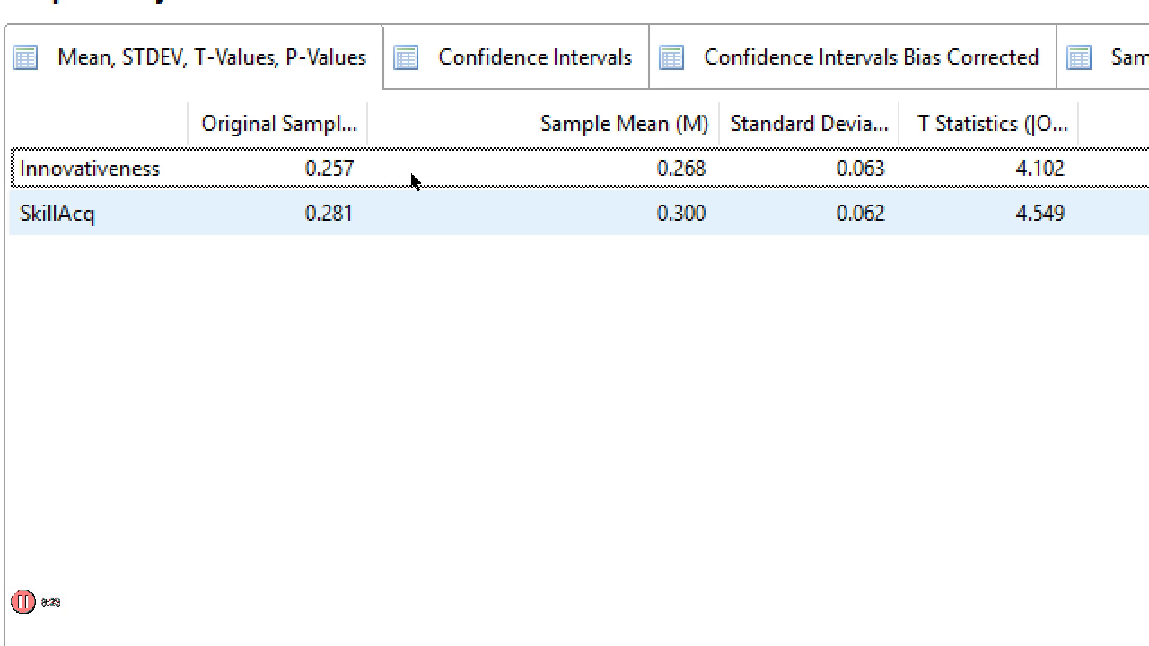
pyautogui.click(382, 233)
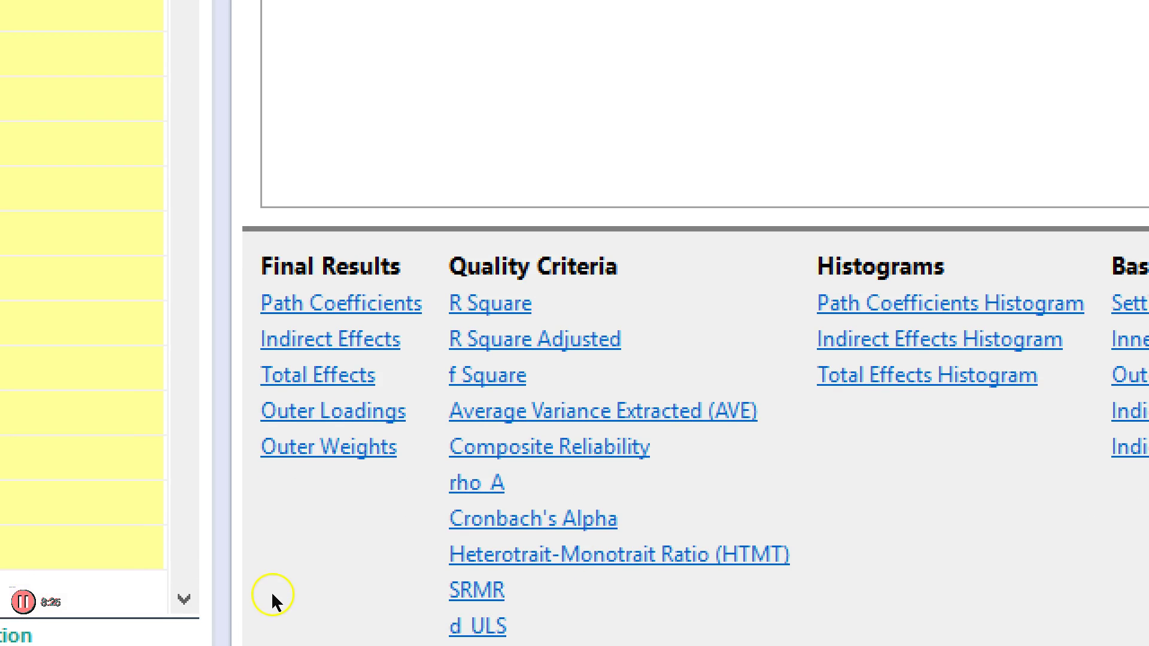